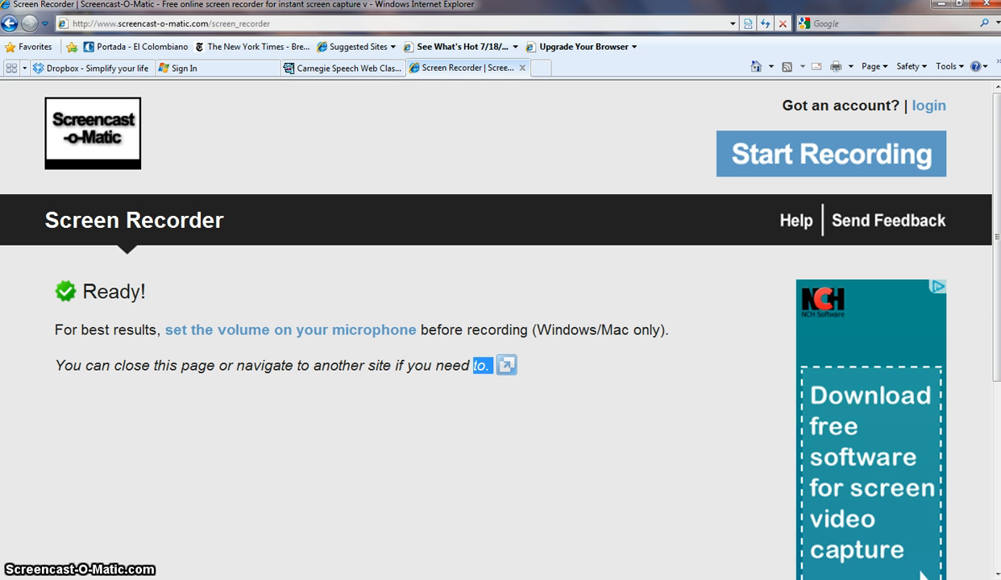
click(507, 419)
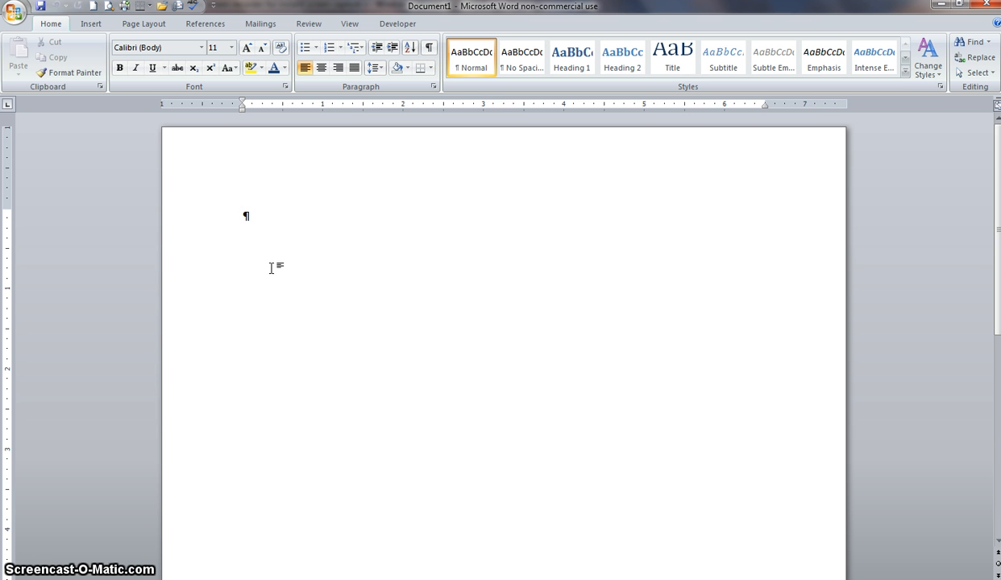
Start saving the blank Word document under a new name and browse to the folder Dropbox > Agora Students > Teacher
click(19, 17)
click(18, 18)
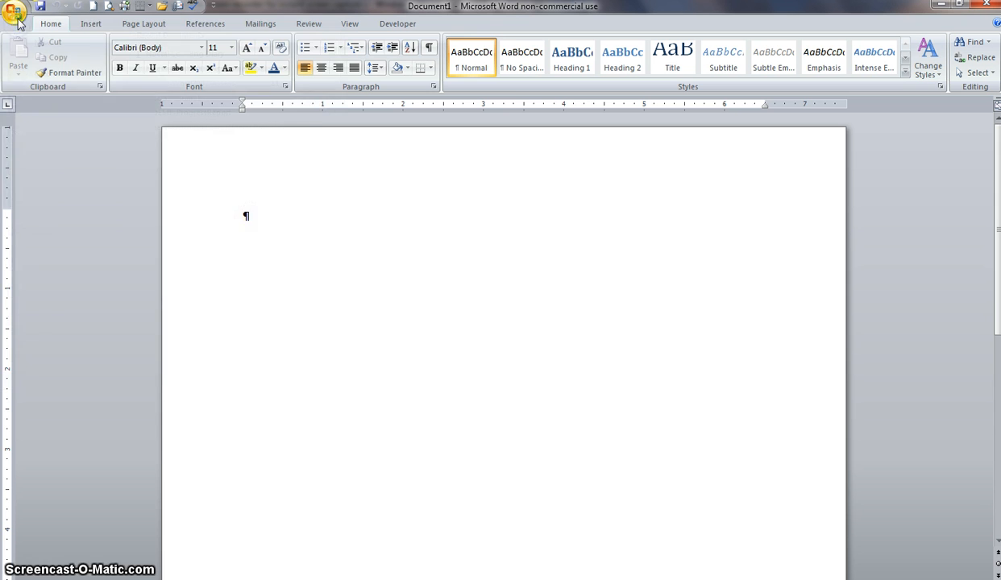
click(18, 20)
click(18, 21)
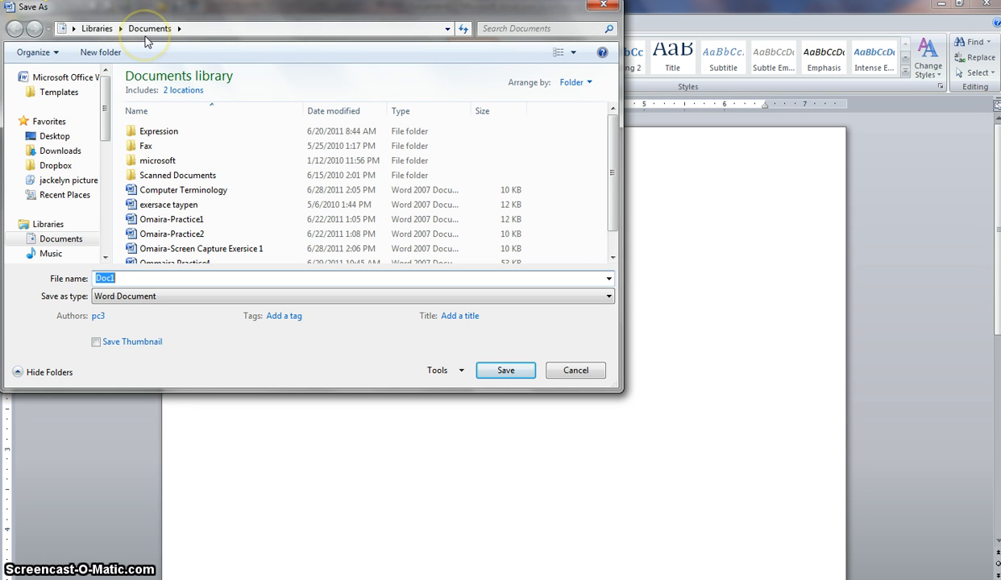
click(148, 33)
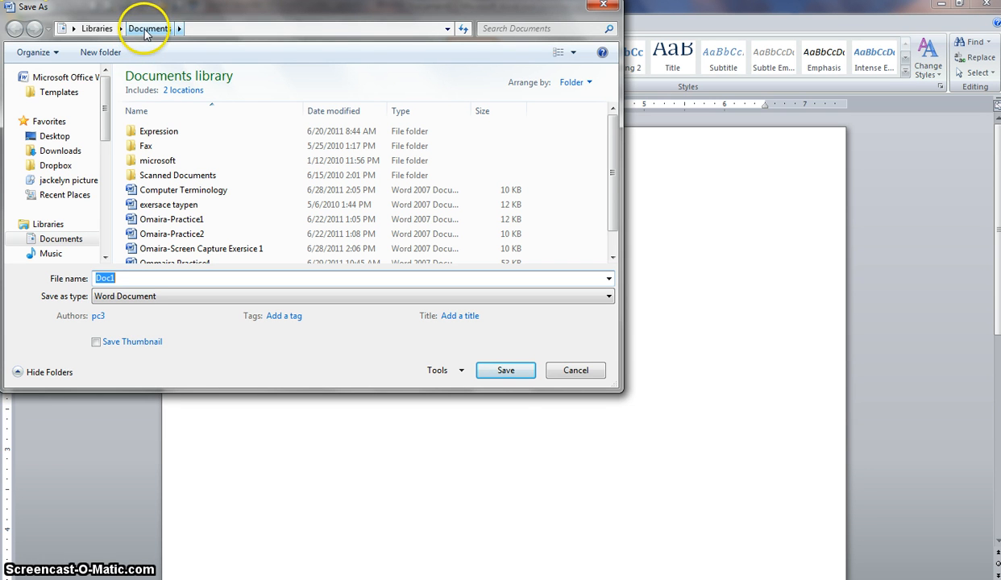
click(56, 166)
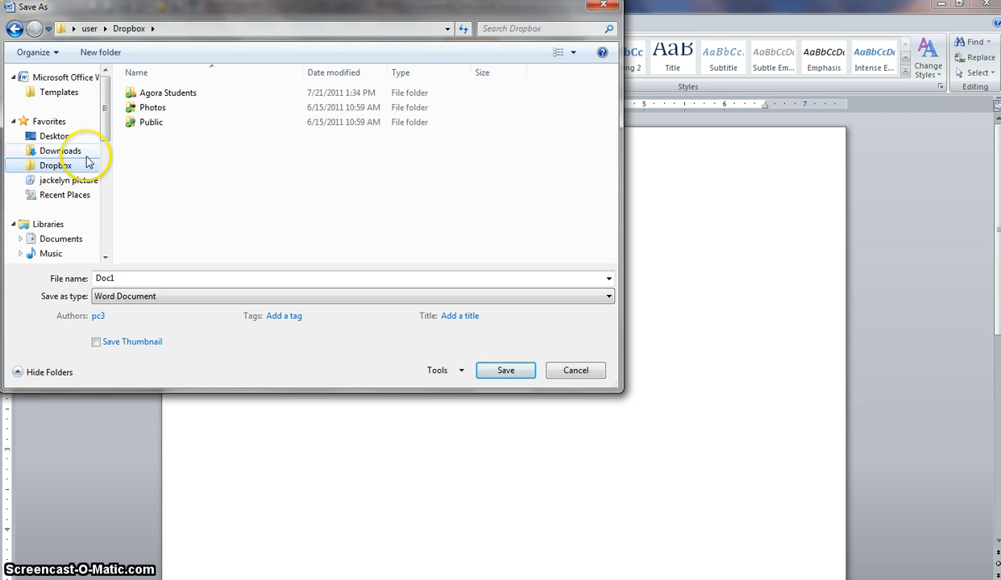
double_click(149, 94)
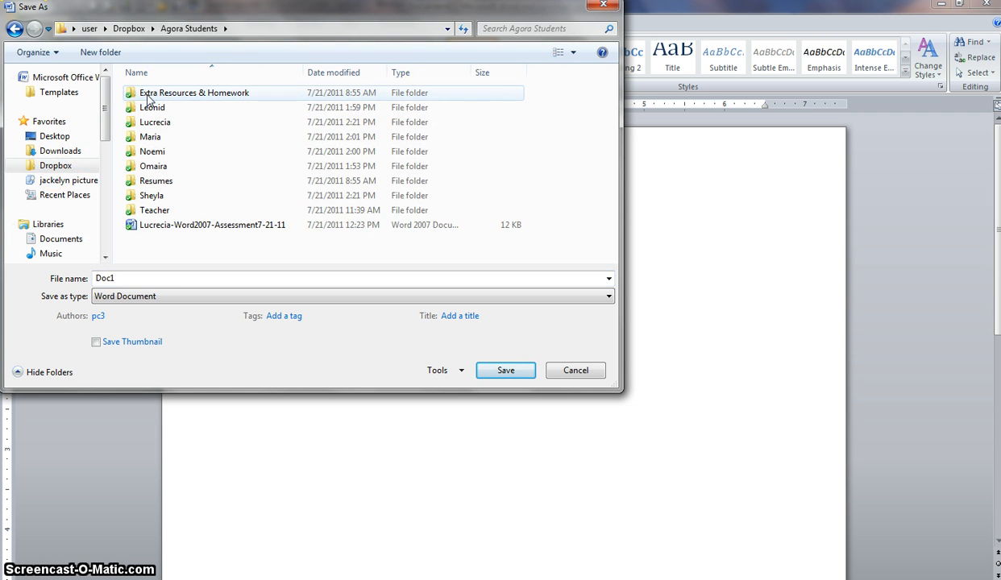
double_click(152, 211)
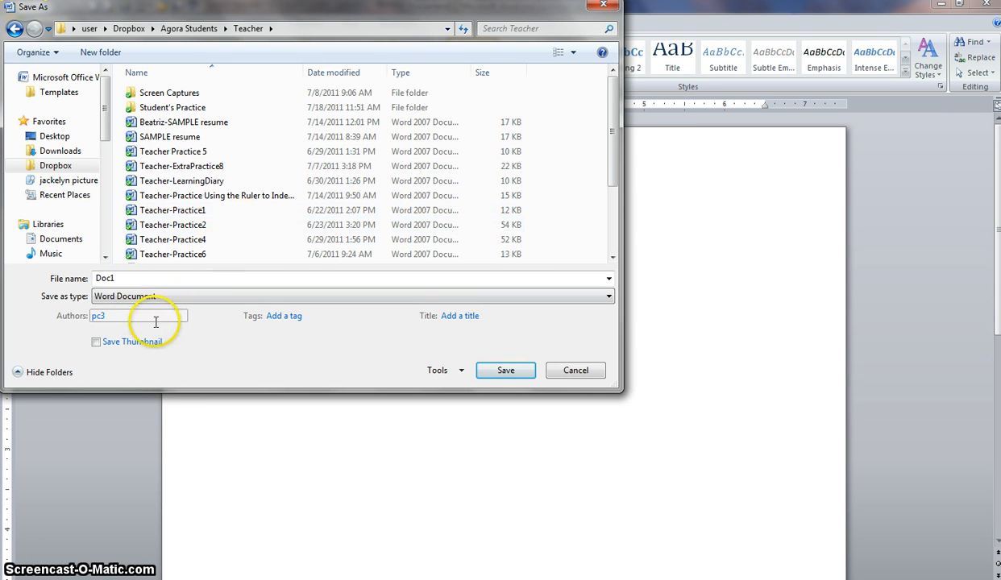
Name the file Teacher-Word2007-Assessment7-21-11 and save it as a Word Document in the Teacher folder
double_click(121, 277)
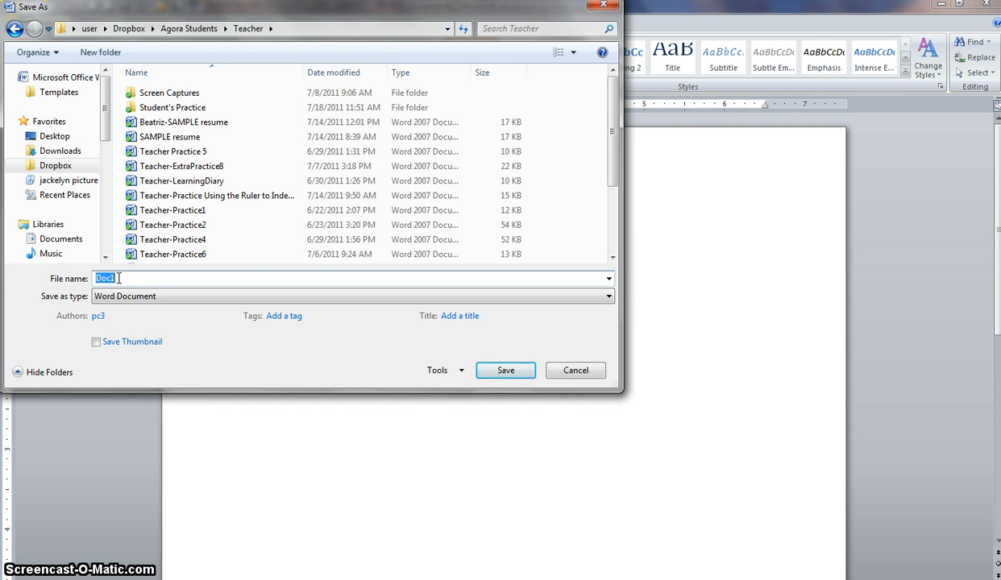
text(Teacher)
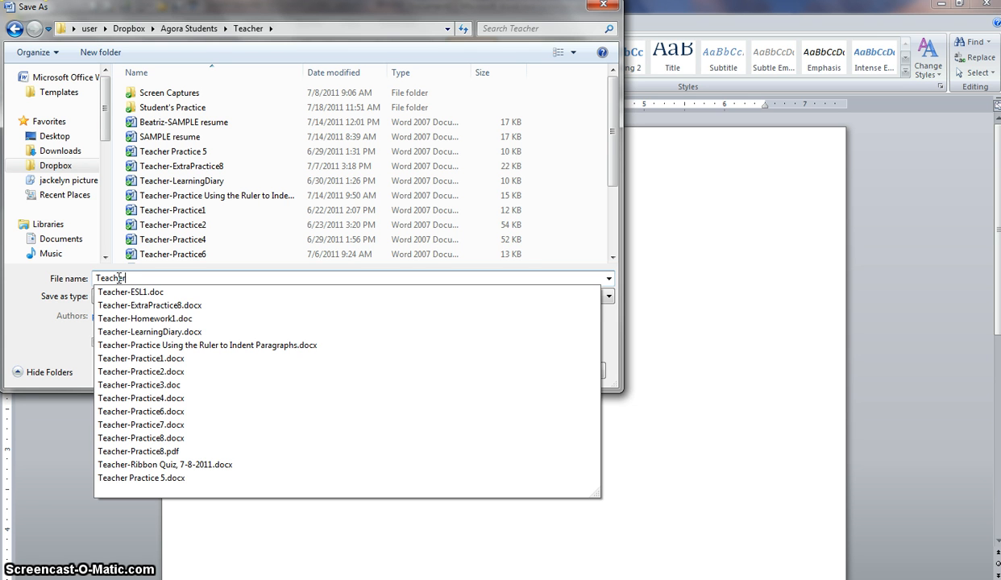
text(-W)
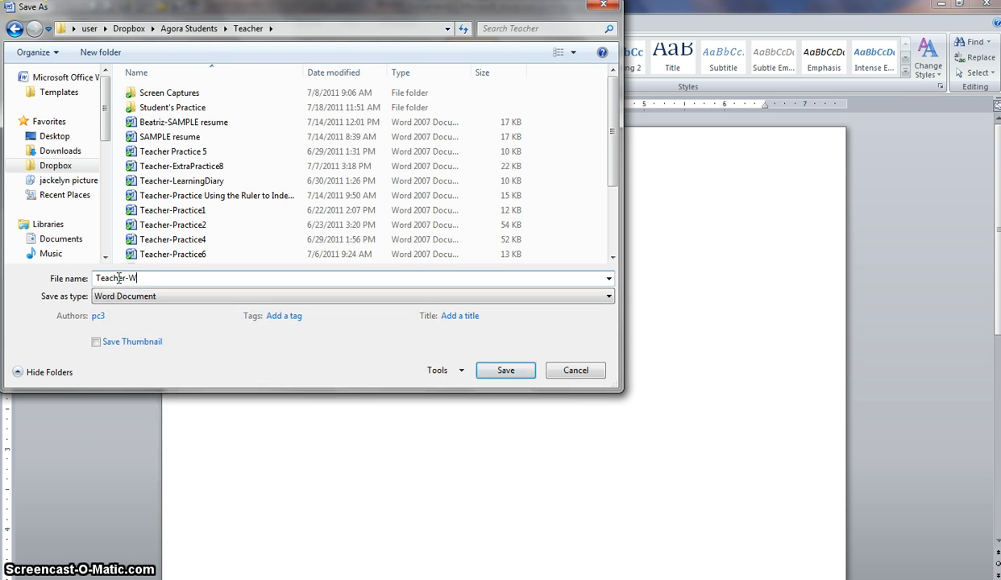
text(ord2007-Assessment7-21-11)
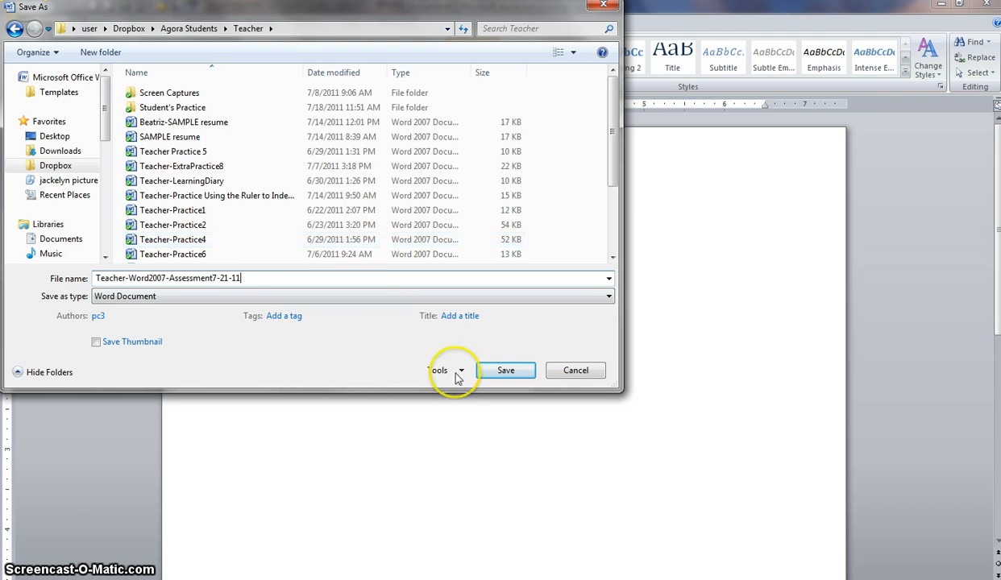
click(508, 370)
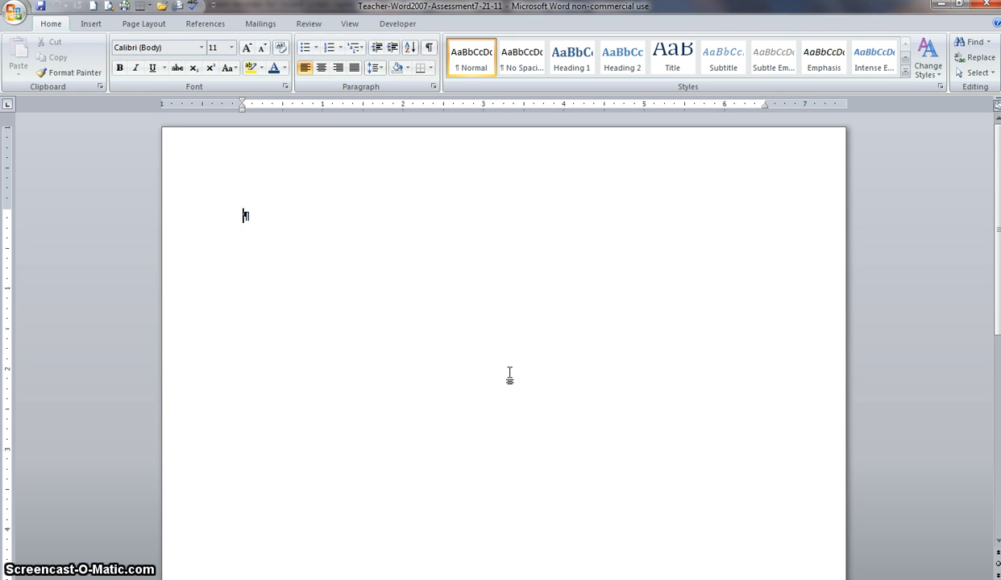
Enter the title "Vocabulary Learned at Agora Academy" on the first line of the document
click(501, 375)
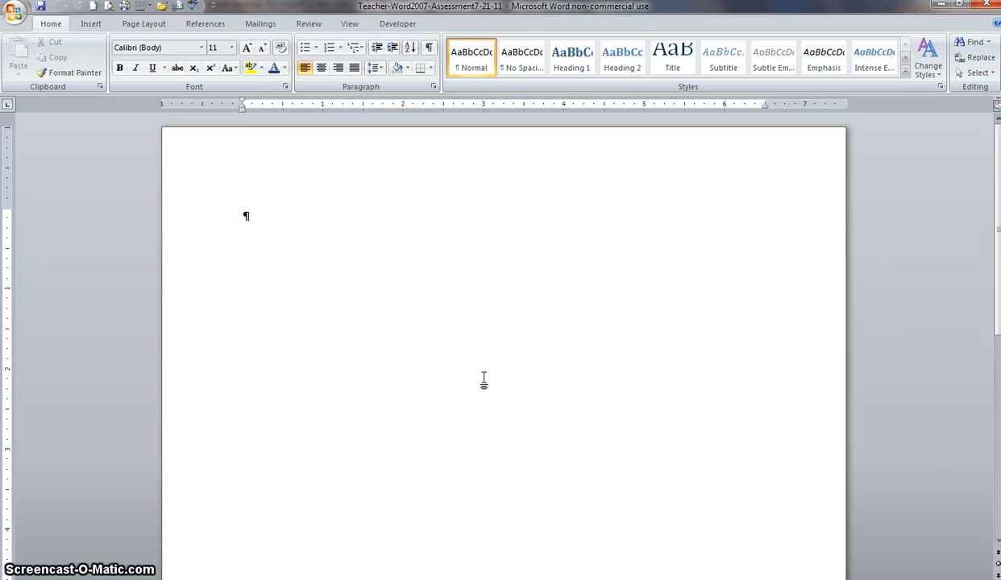
text(V)
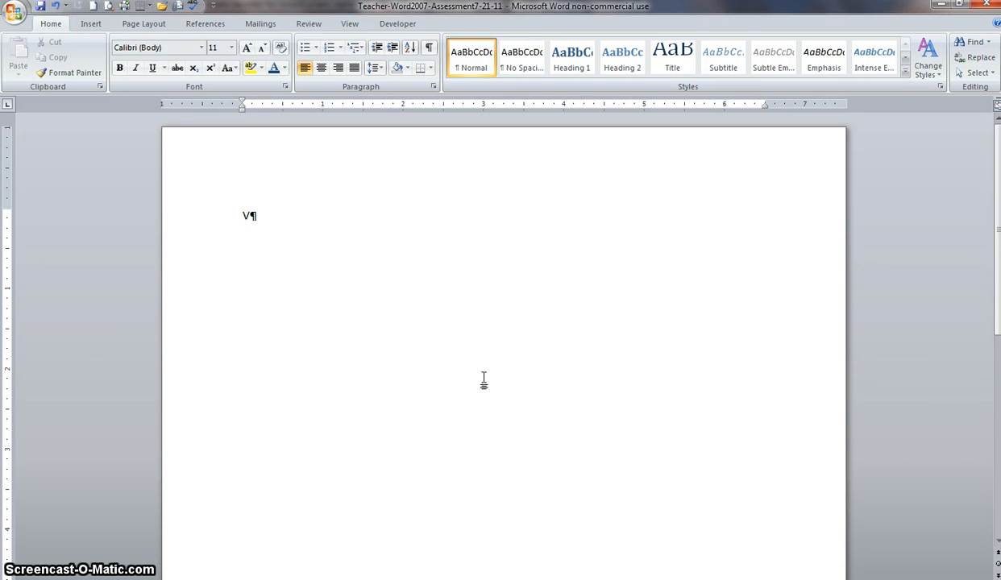
text(ocabular)
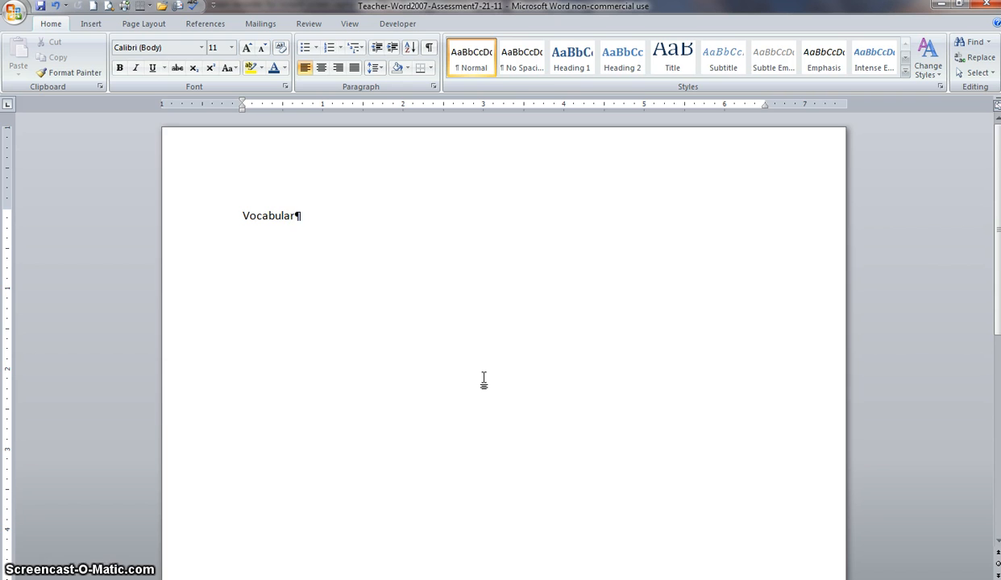
text(y Lea)
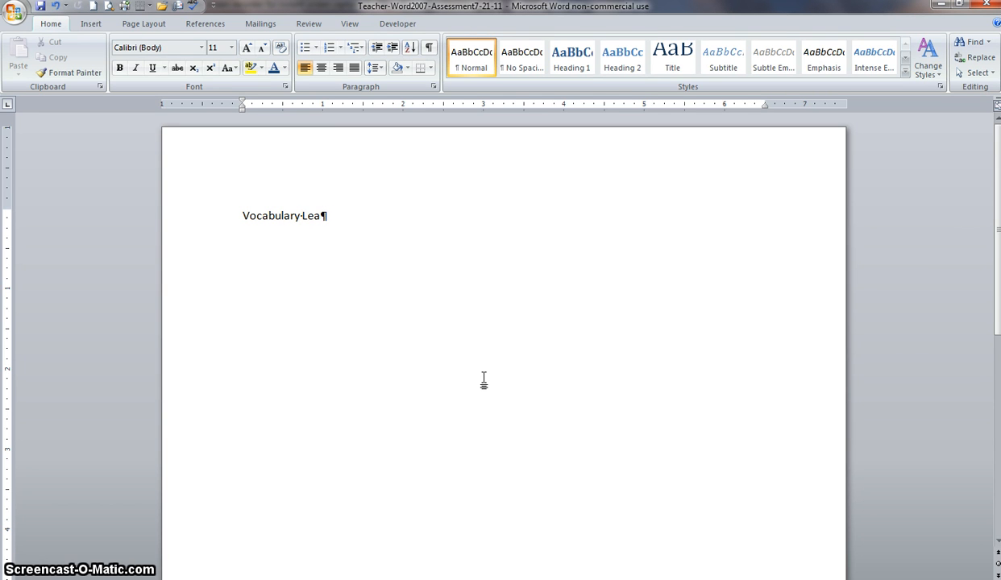
text(rned at Agora Academy)
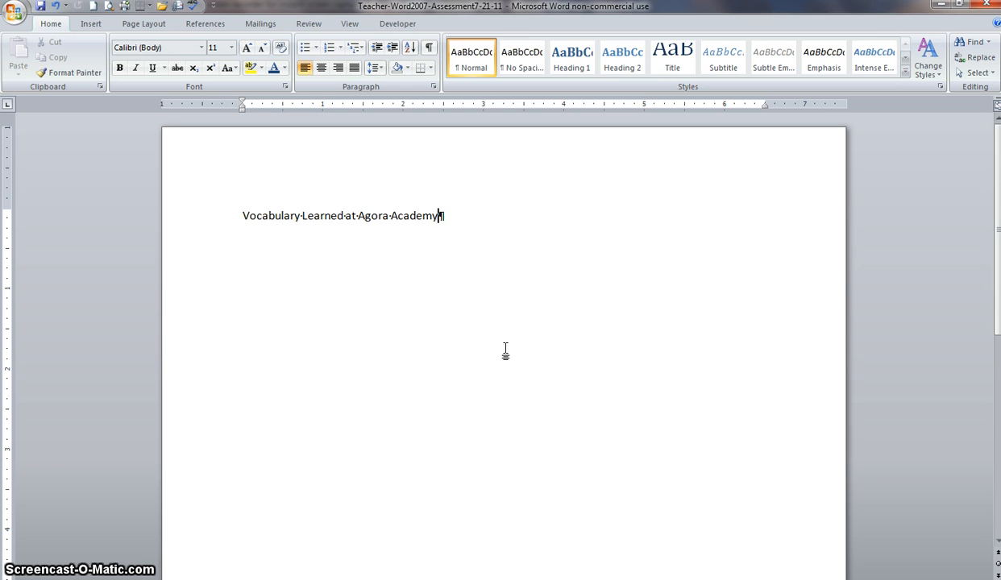
Below the title, enter the words Monitor, Desktop, Networking, Window and Tabs, each on its own line
key(Return)
text(Monitor)
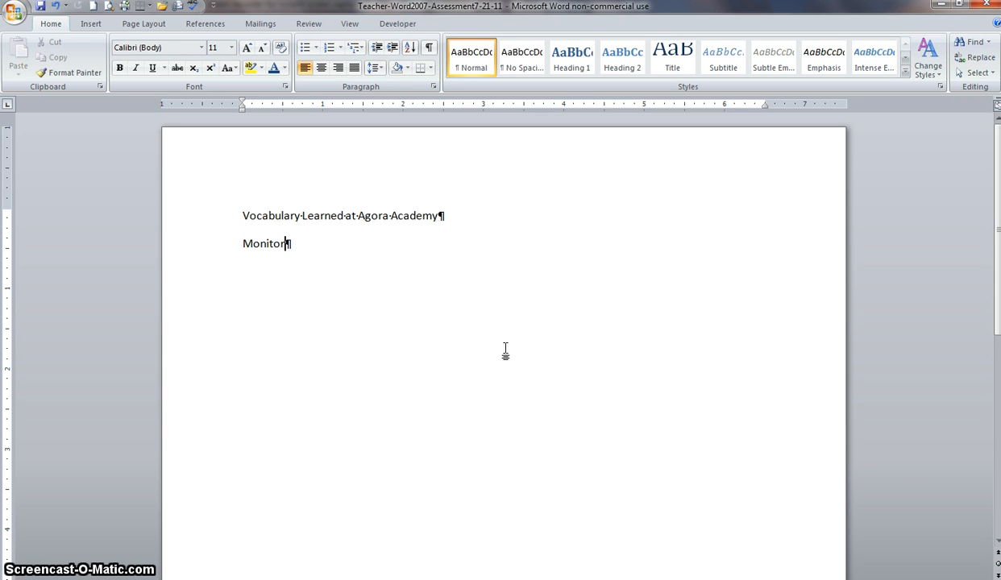
key(Return)
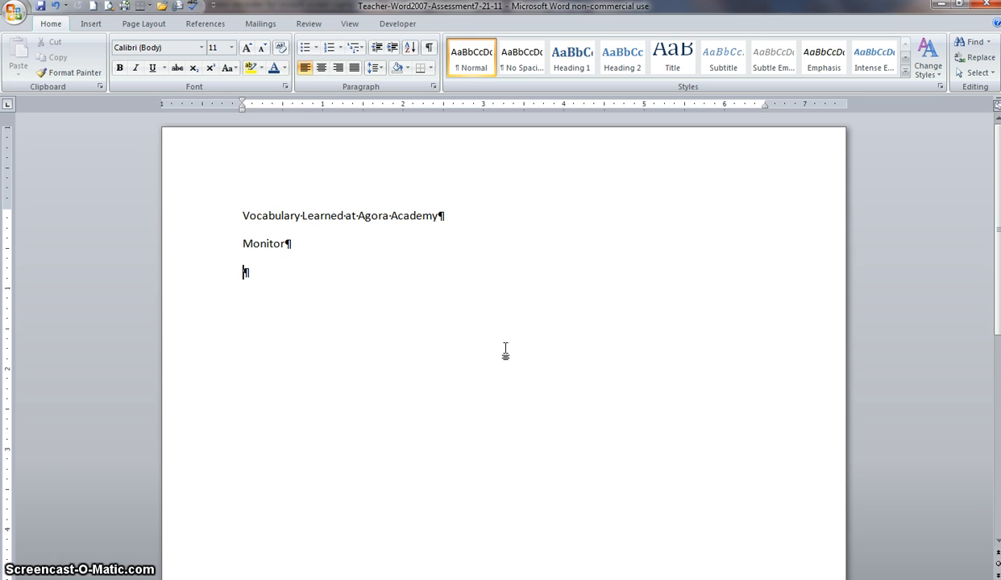
text(Desktop)
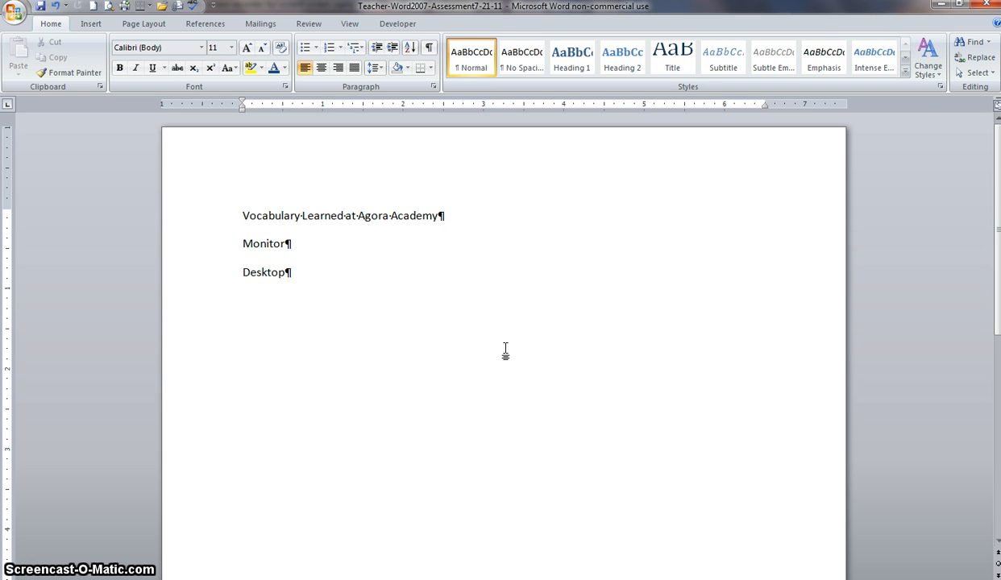
key(Return)
text(Networking)
key(Return)
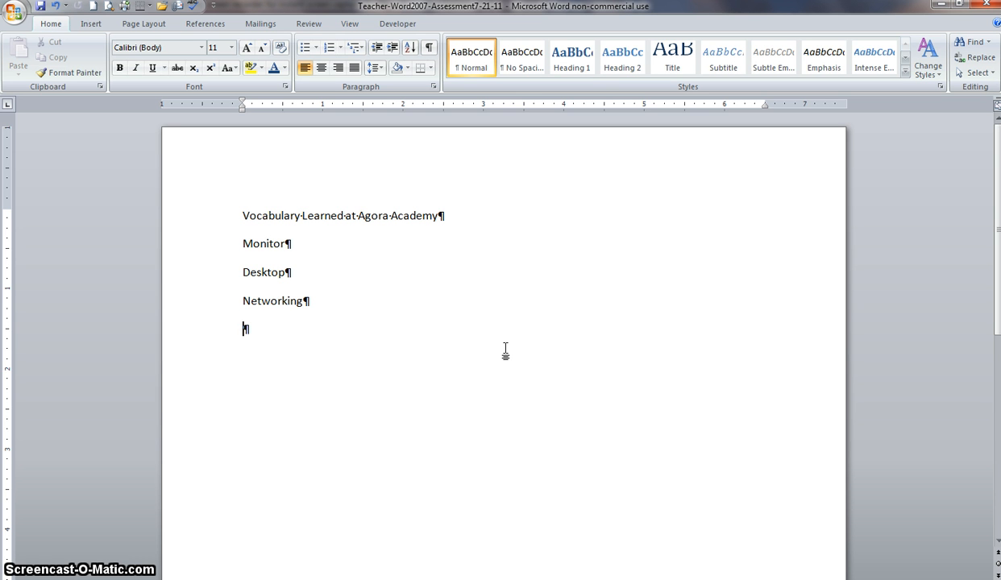
text(Window)
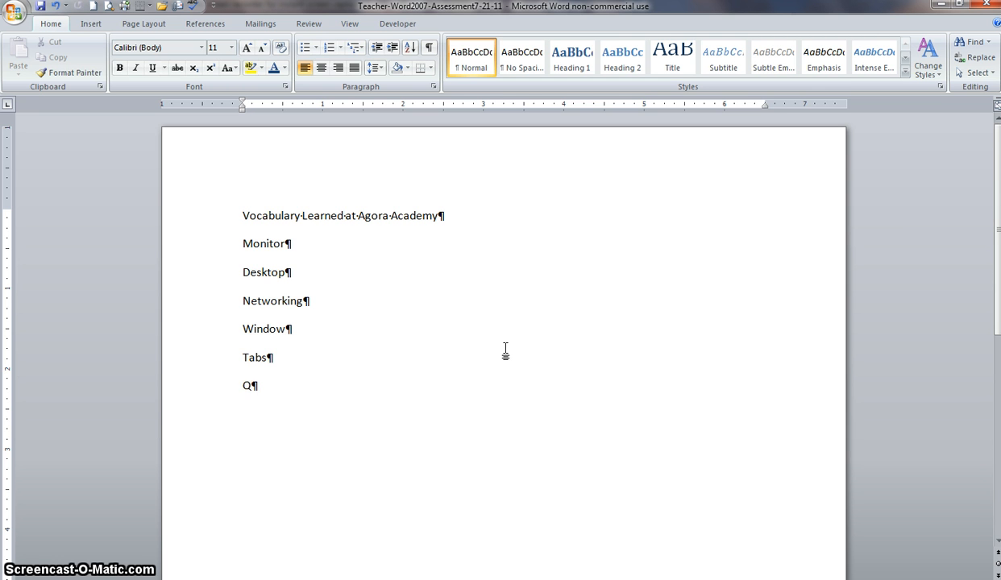
Continue the word list with Quick Access Toolbar, Cut and Paste, Copy and Paste, Increase Indent and Cover Letter, each on its own line
text(ck Access Toolbar)
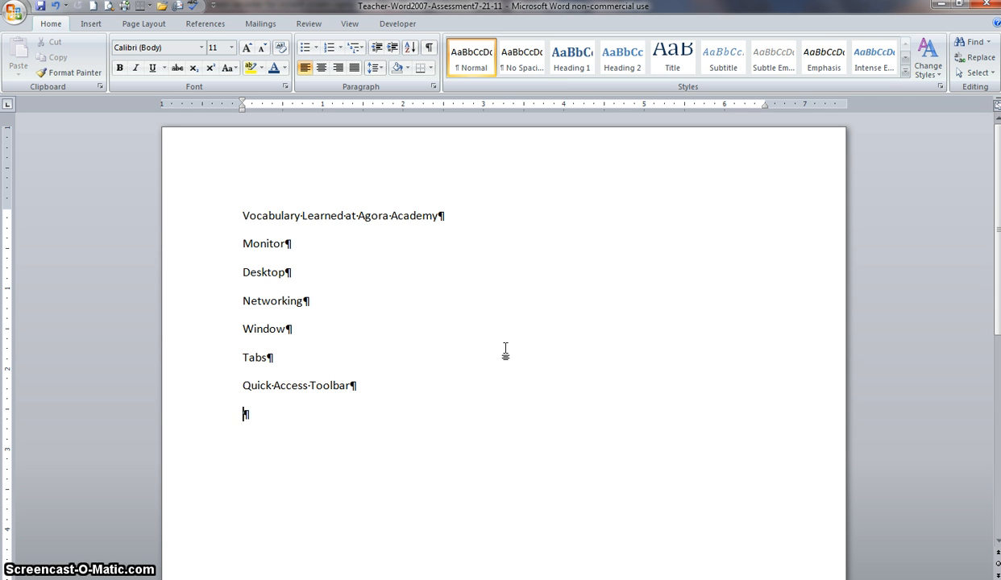
text(Cut and Paste)
key(Return)
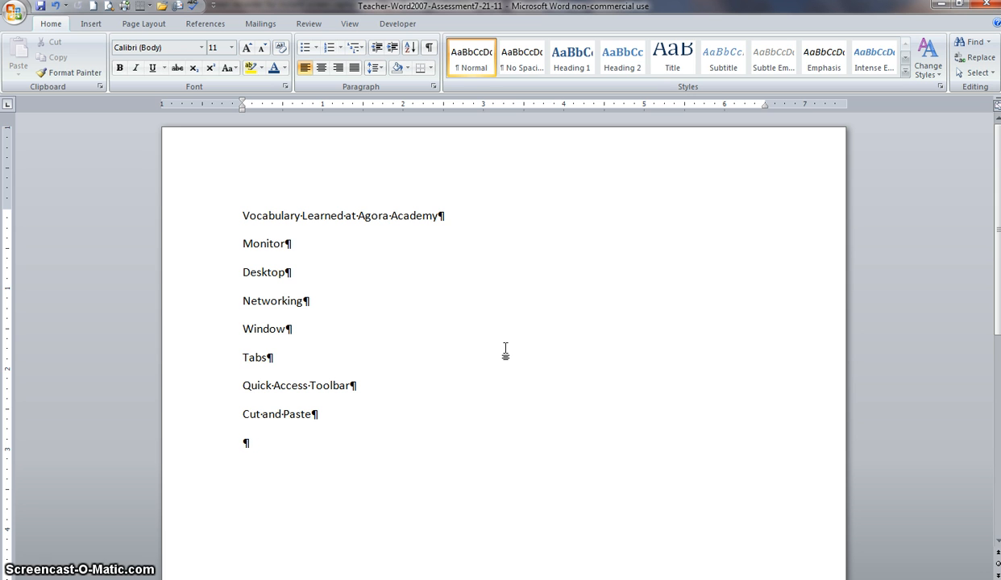
text(Copy and)
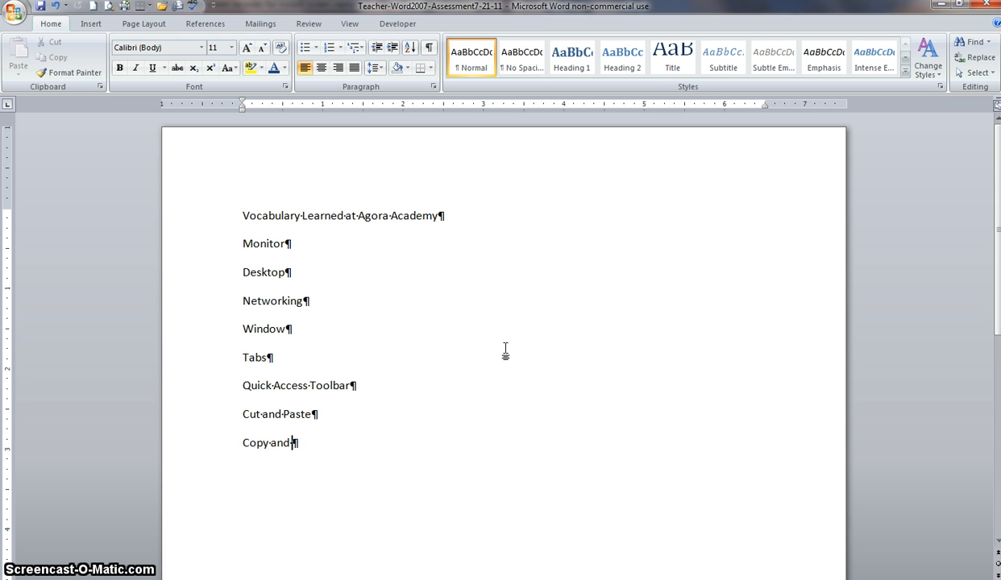
text( Paste)
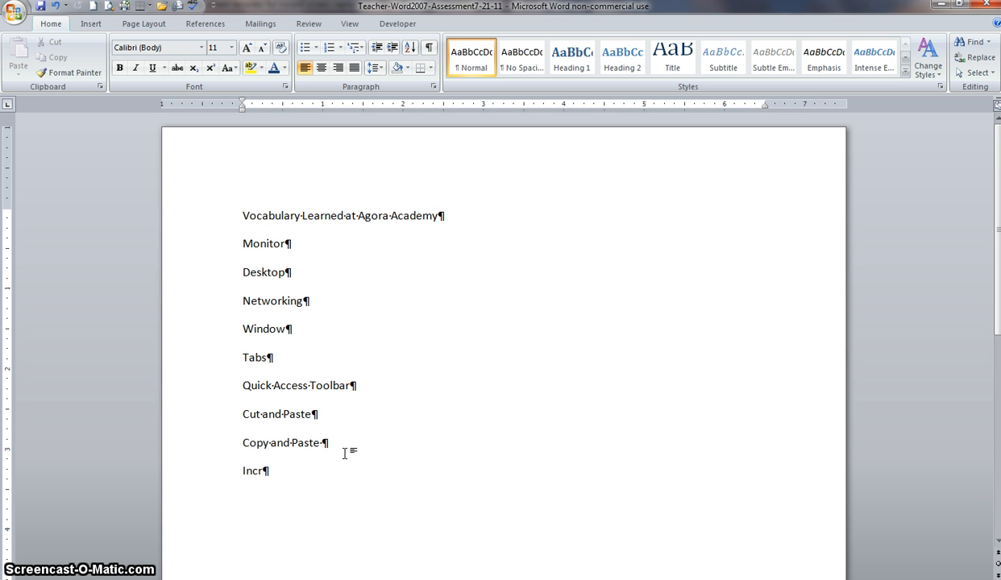
text(dent)
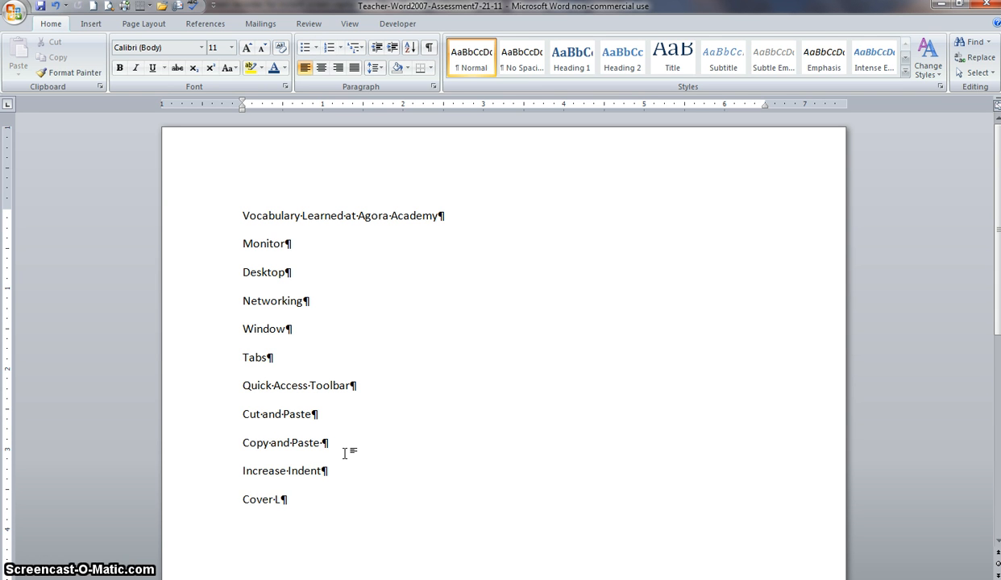
text(ter)
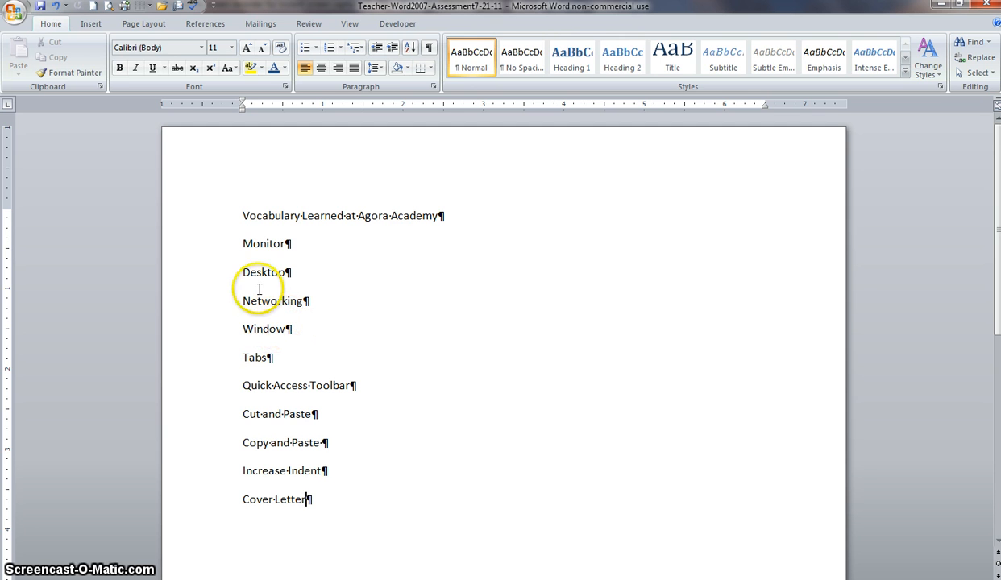
Turn the ten vocabulary lines from Monitor to Cover Letter into a numbered list
click(240, 242)
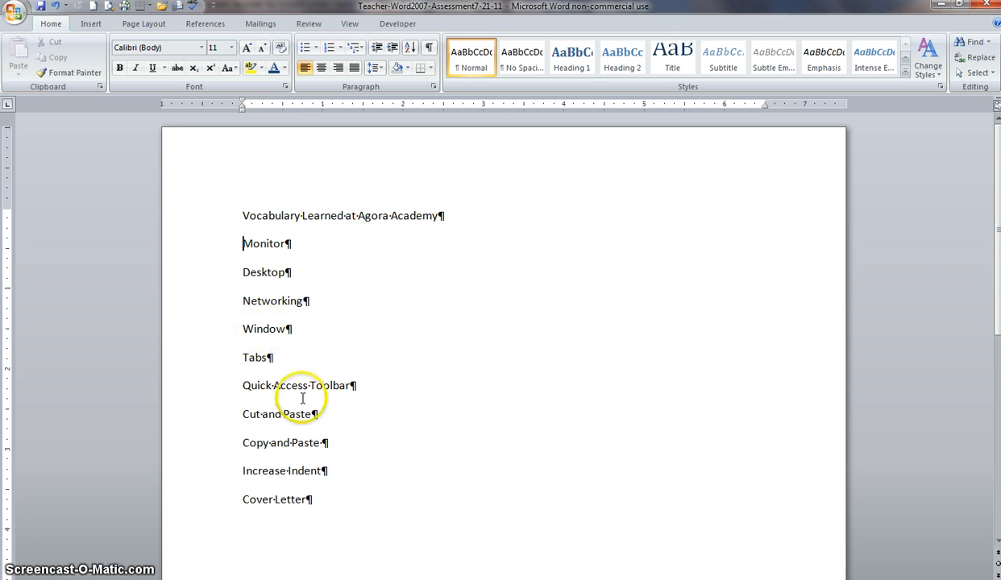
shift+click(316, 504)
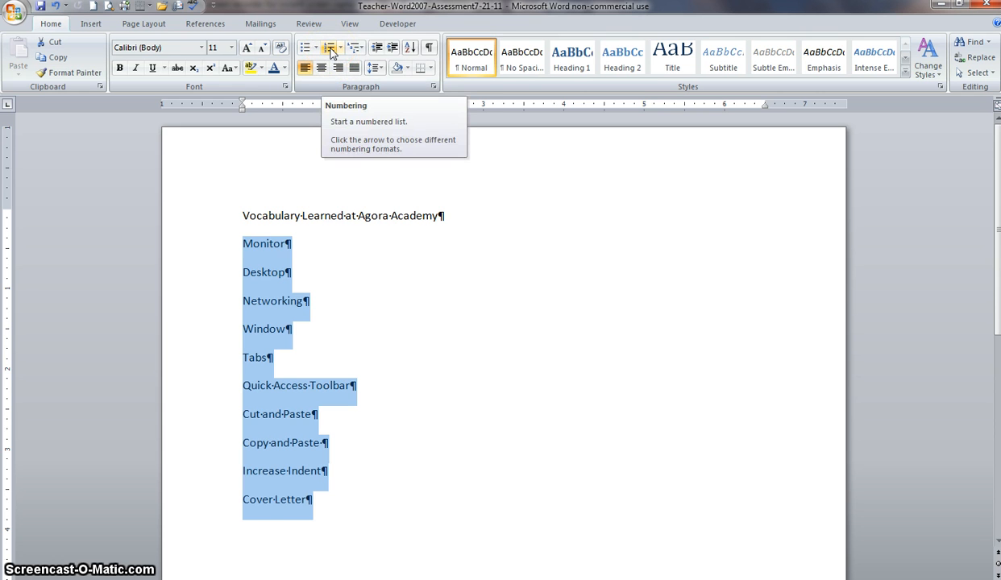
click(331, 50)
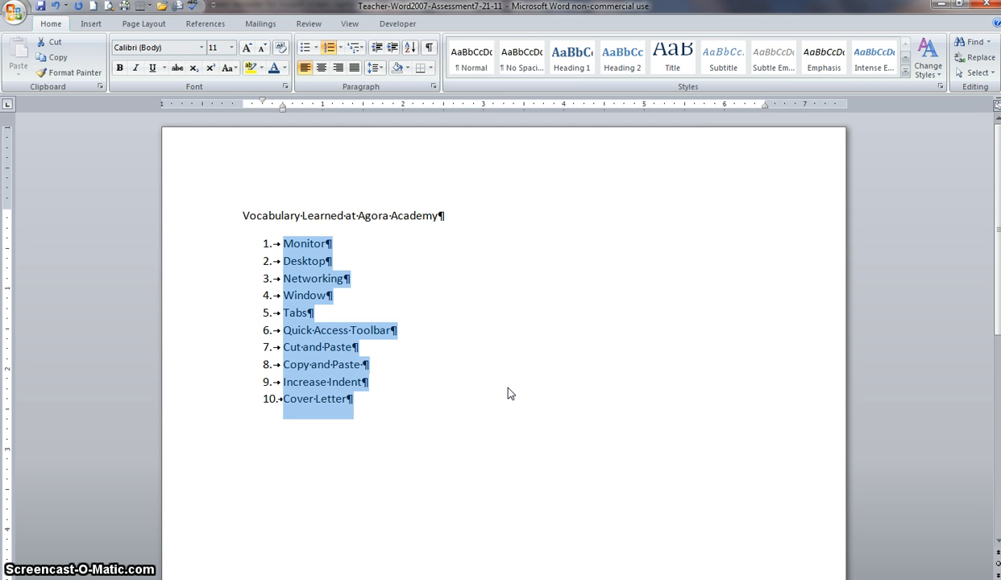
Make the third list item, Networking, bold
click(312, 279)
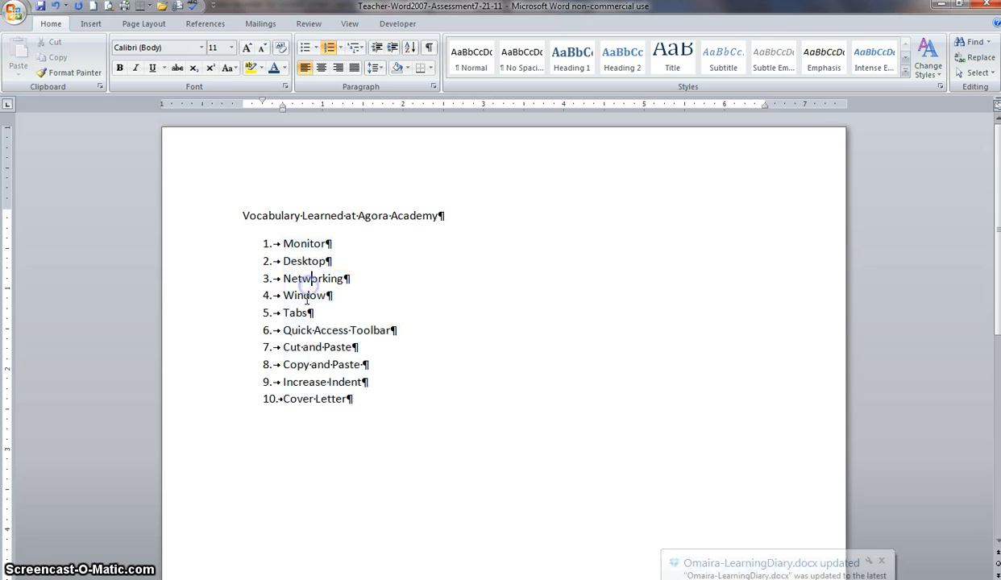
click(225, 284)
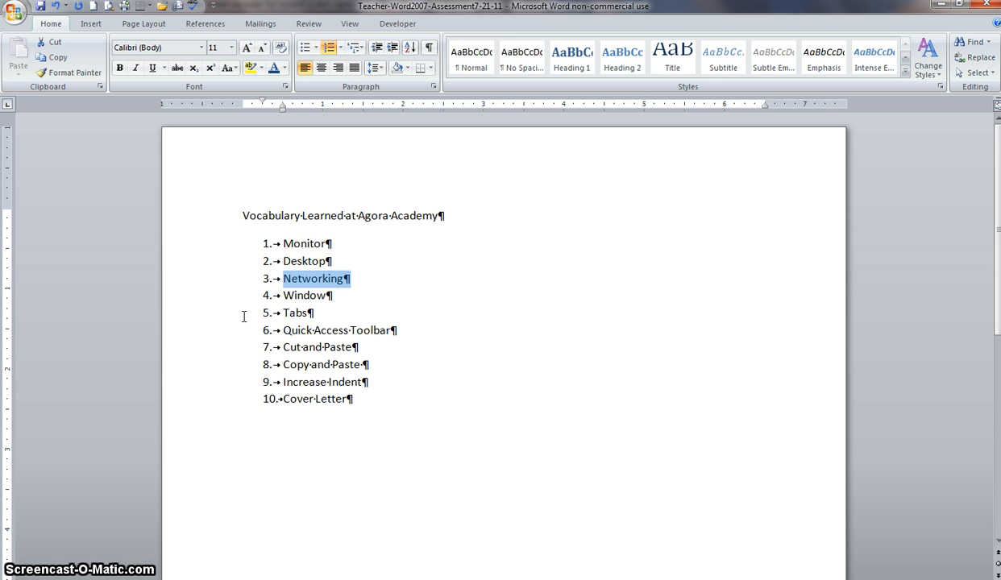
mouse_move(258, 246)
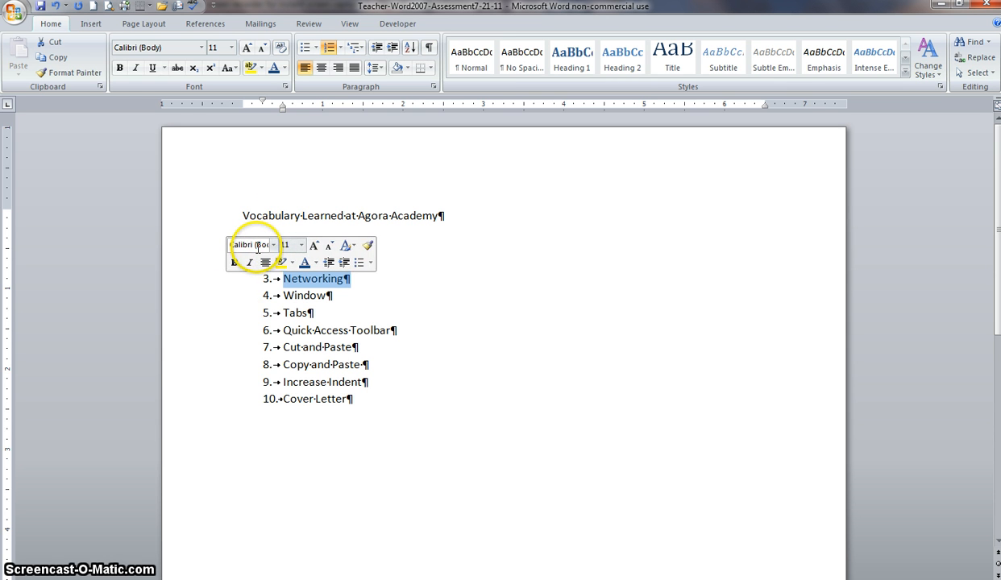
click(119, 67)
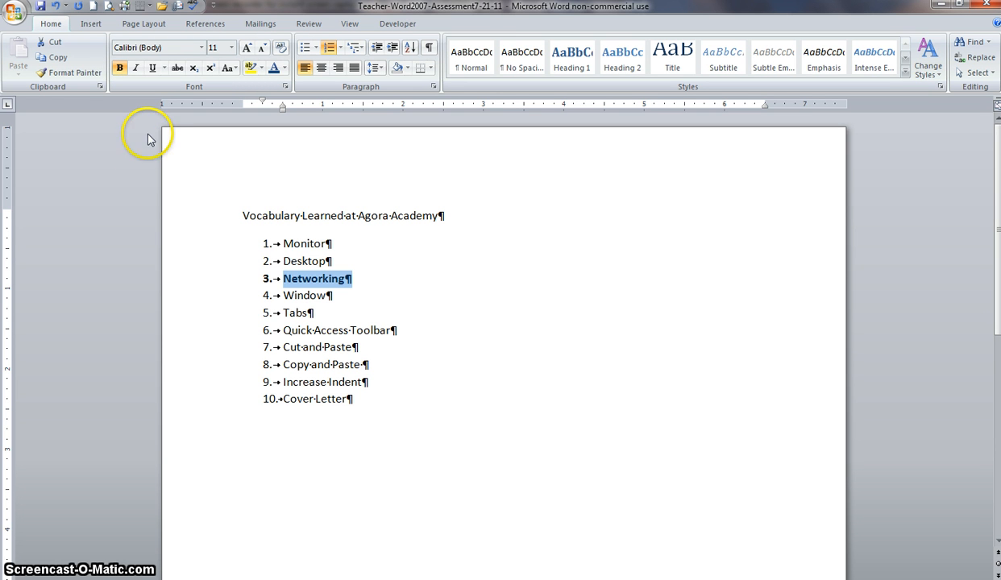
Underline the tenth list item, Cover Letter
click(211, 412)
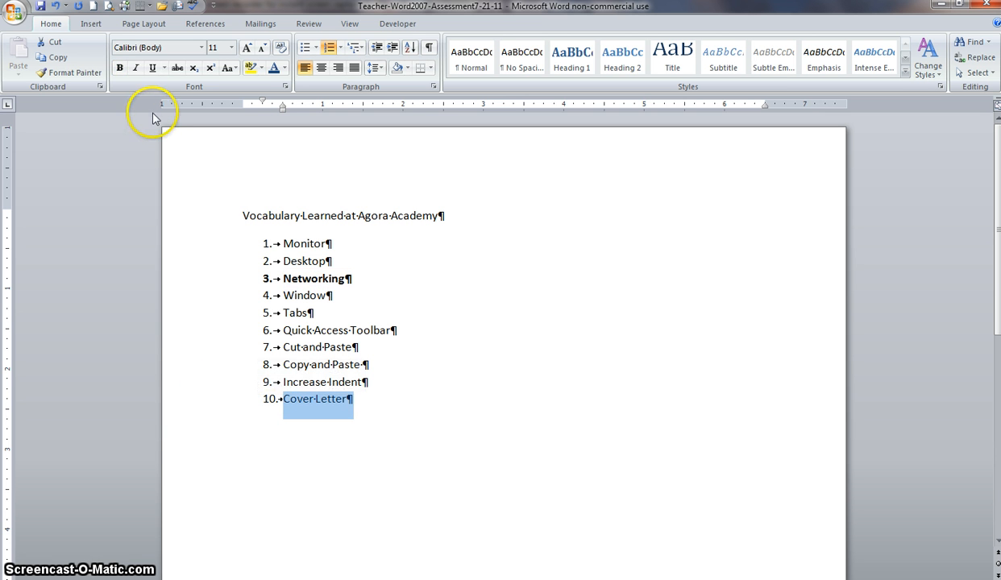
click(154, 69)
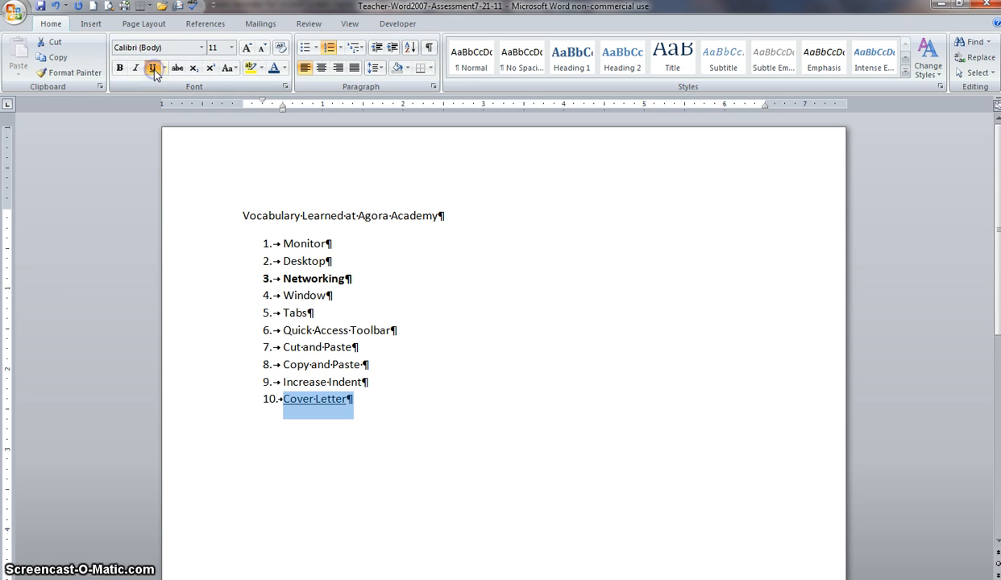
click(159, 208)
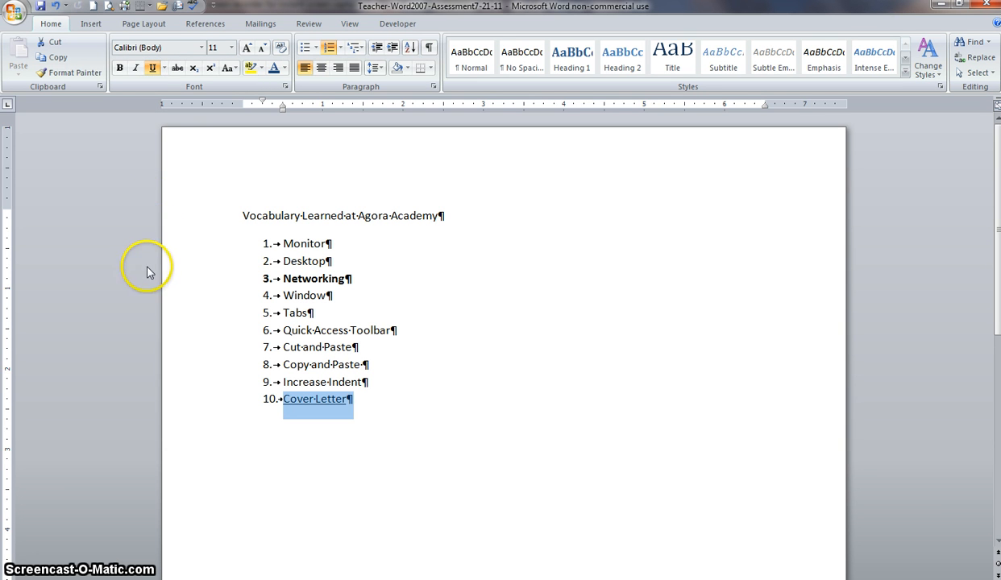
Center the title line, Vocabulary Learned at Agora Academy, above the list
click(215, 224)
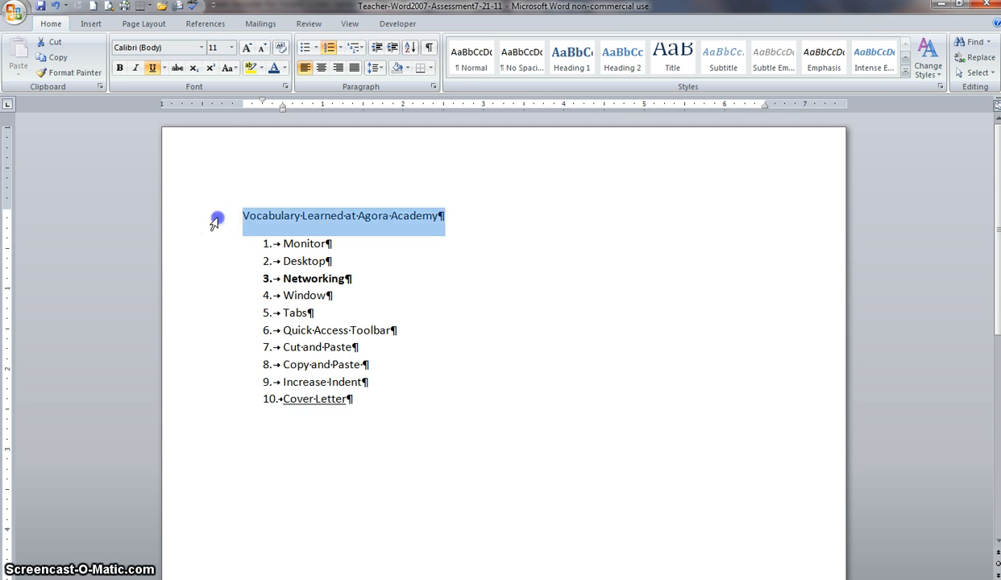
click(270, 216)
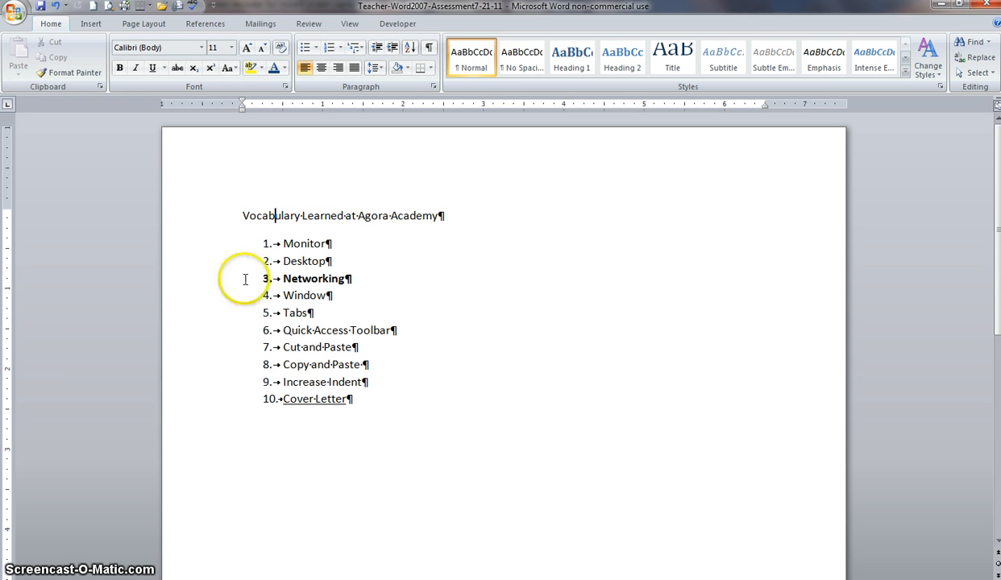
click(210, 216)
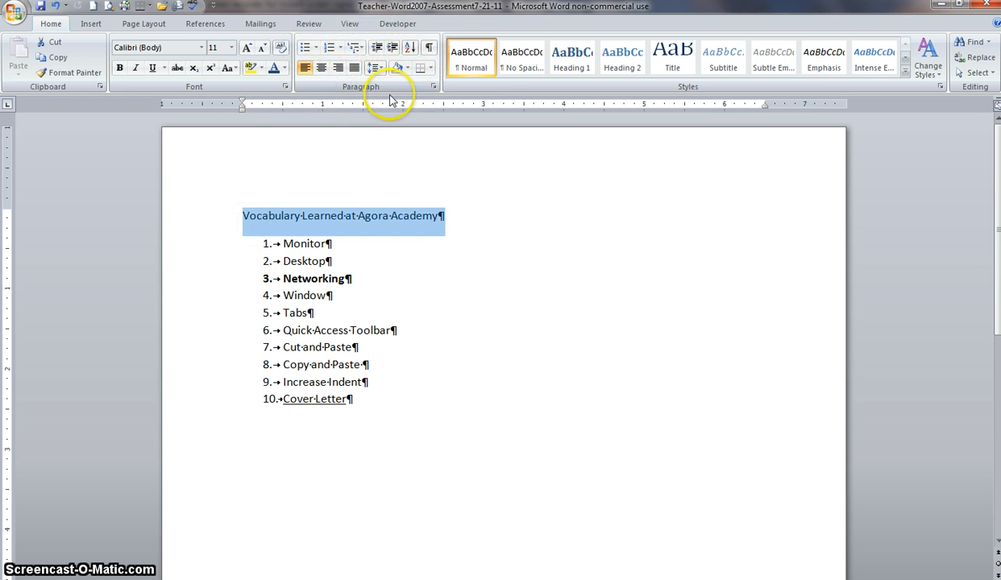
click(338, 216)
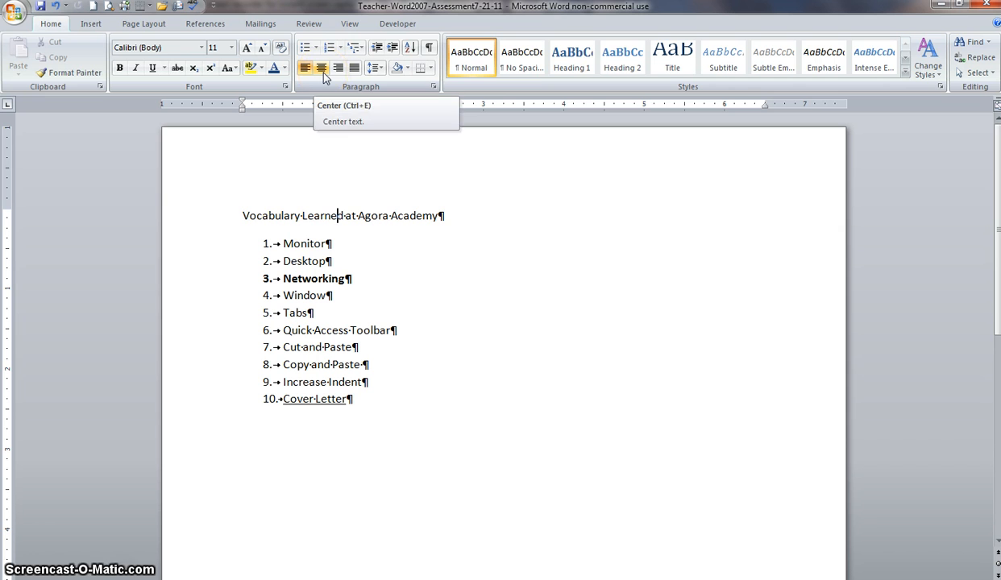
click(322, 69)
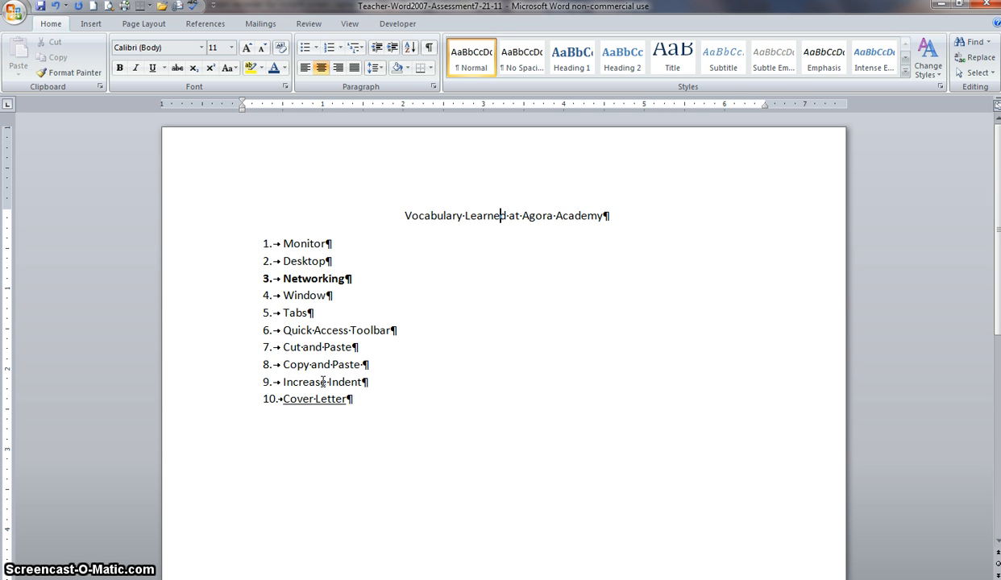
Make the fourth list item, Window, italic
click(276, 295)
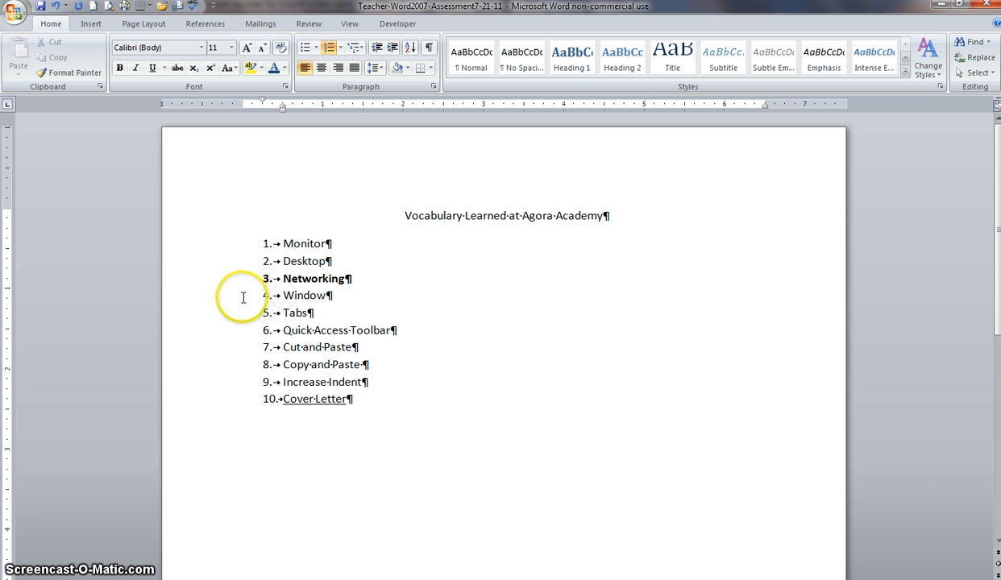
click(213, 295)
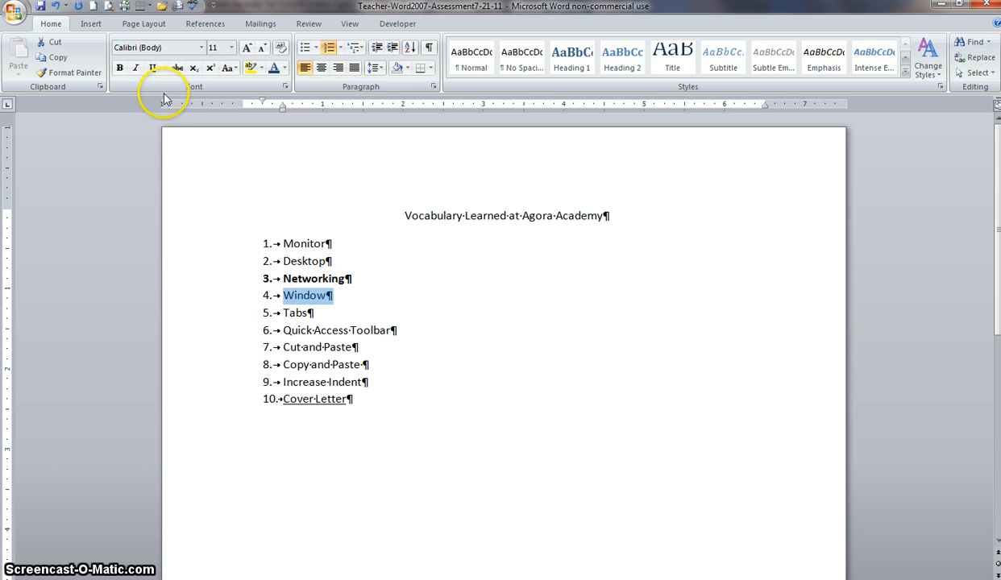
click(135, 68)
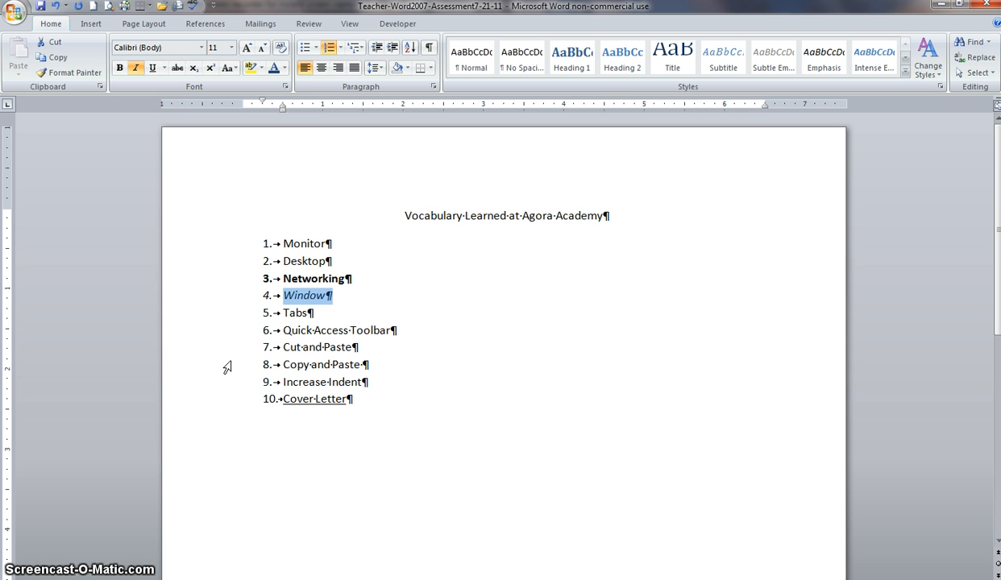
Set the font size of the seventh list item, Cut and Paste, to 16, and reduce it to 12
drag(236, 352, 206, 351)
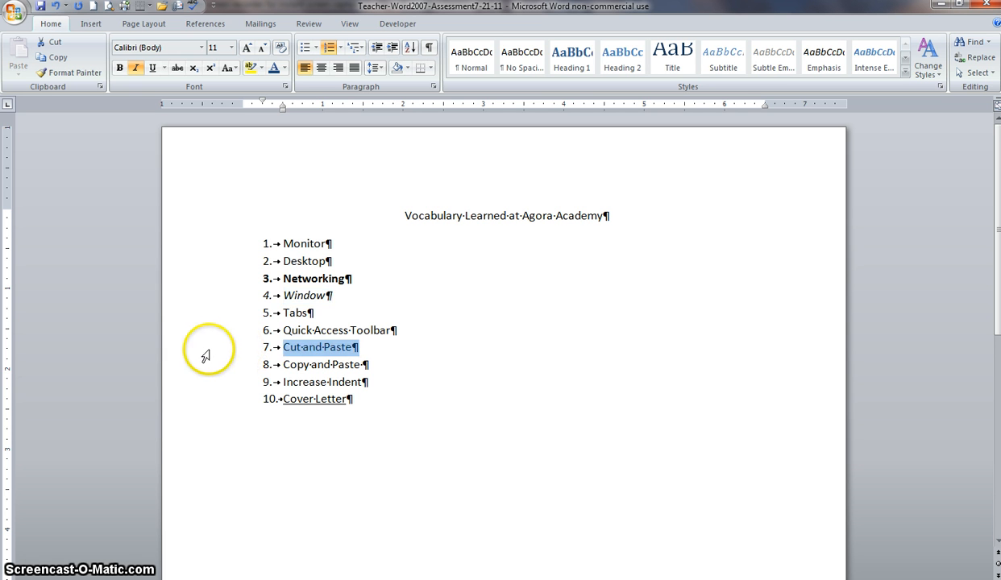
click(232, 48)
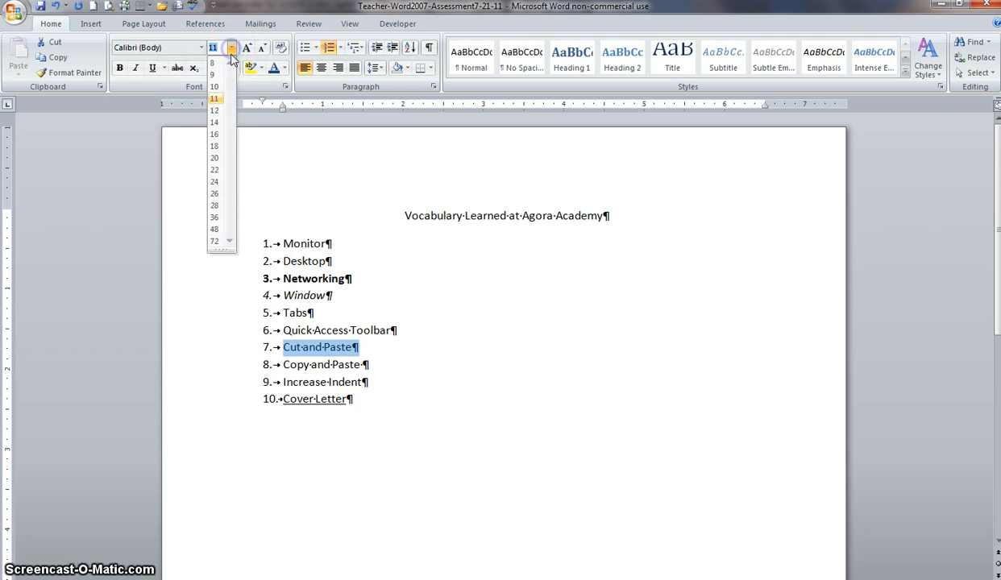
click(214, 134)
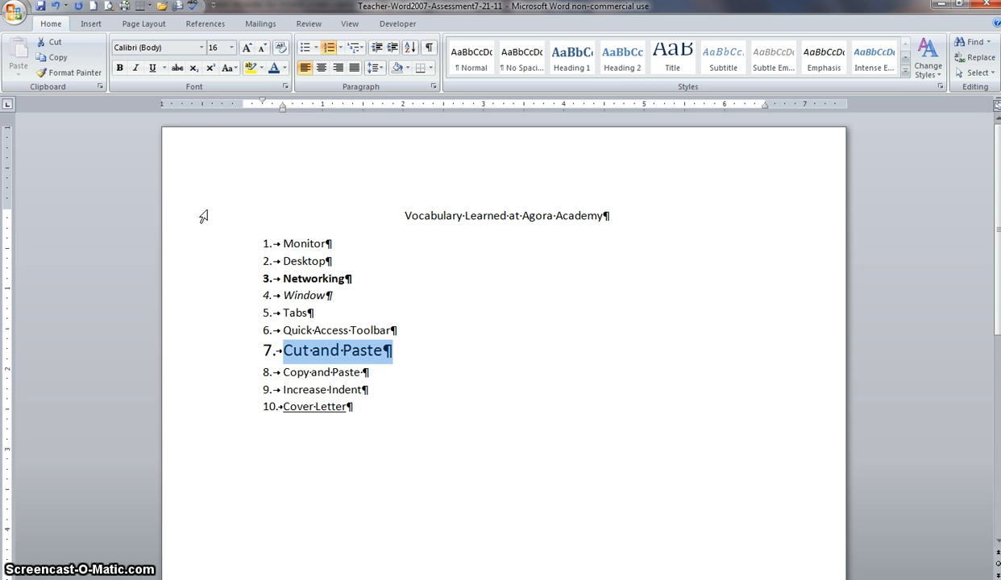
click(232, 47)
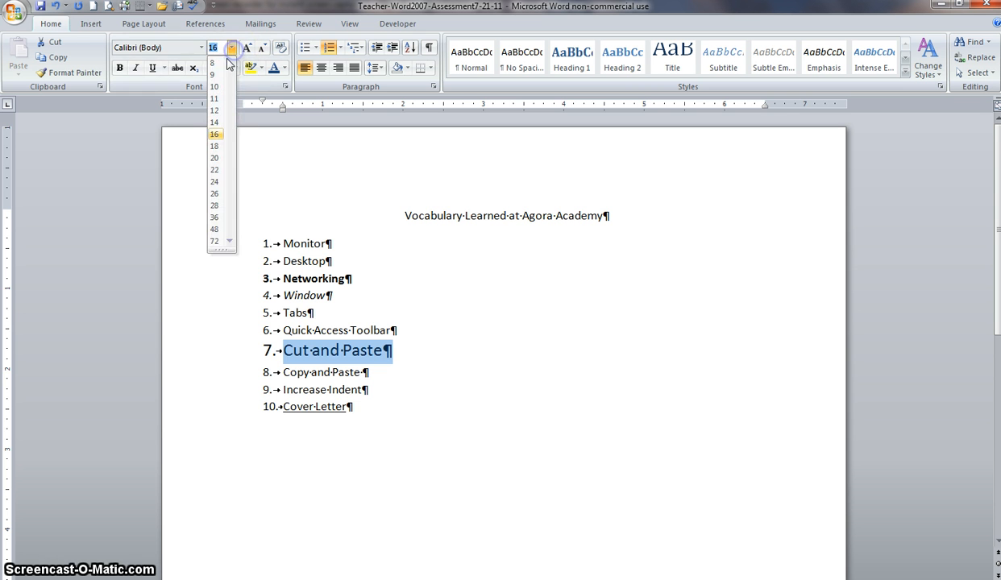
click(213, 110)
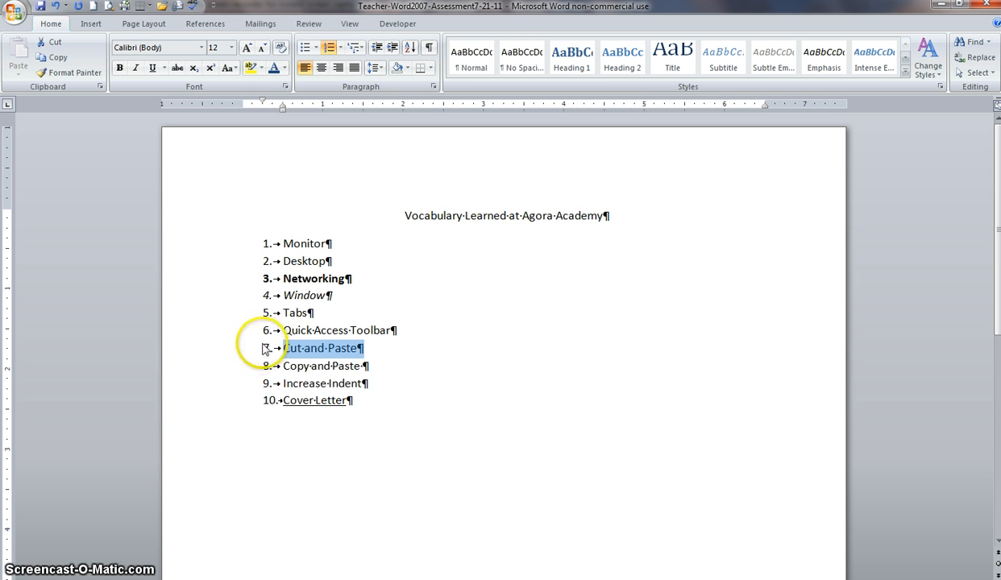
Change the font color of the title, Vocabulary Learned at Agora Academy, to a dark blue theme color
click(204, 221)
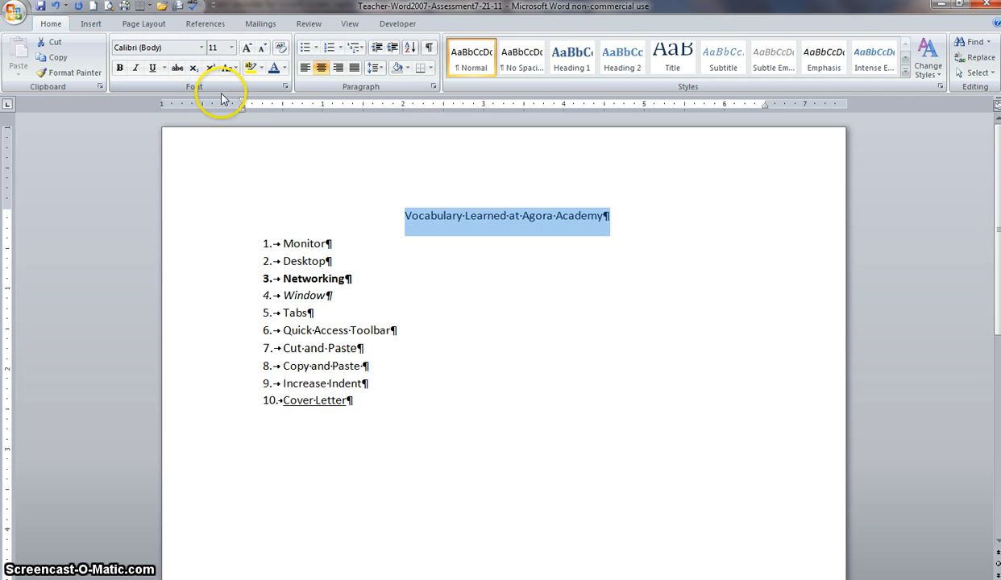
click(286, 71)
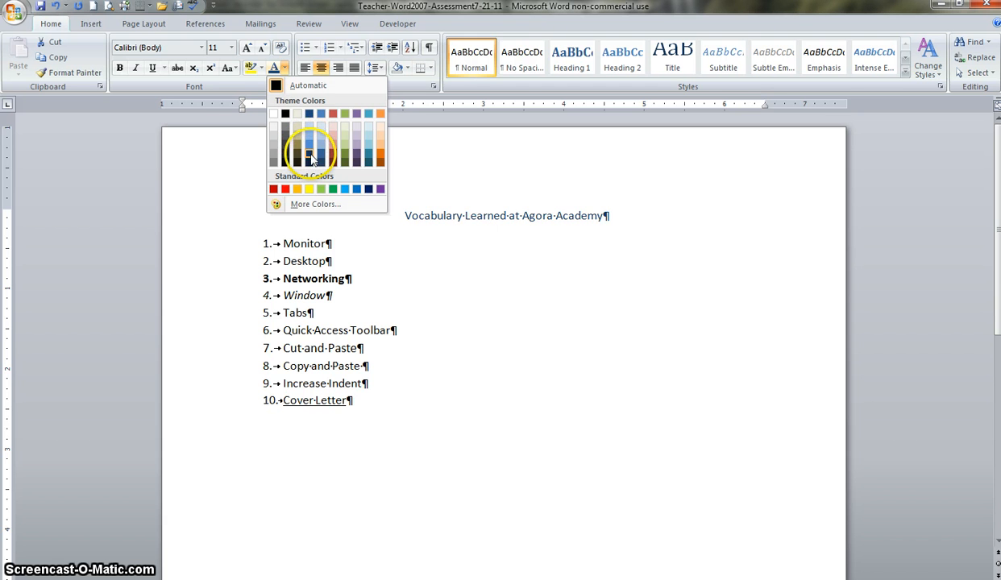
click(311, 157)
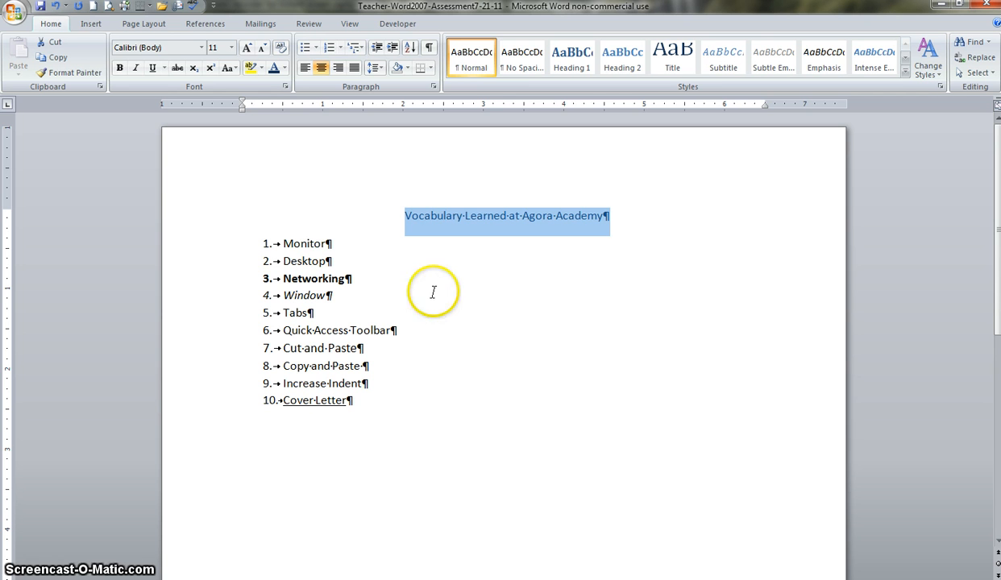
Convert the ten numbered items from Monitor to Cover Letter into a list with round bullets
click(321, 243)
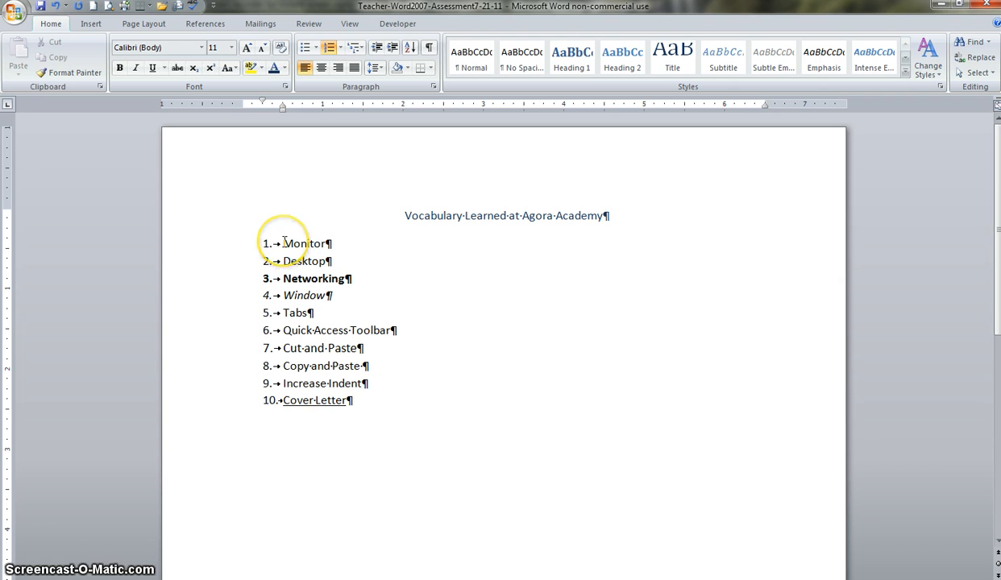
click(285, 244)
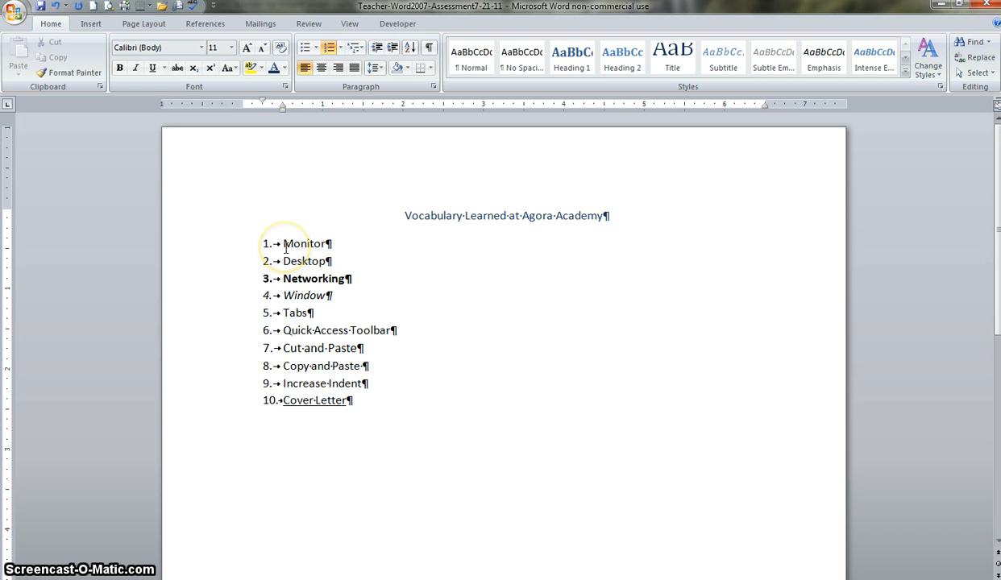
click(280, 241)
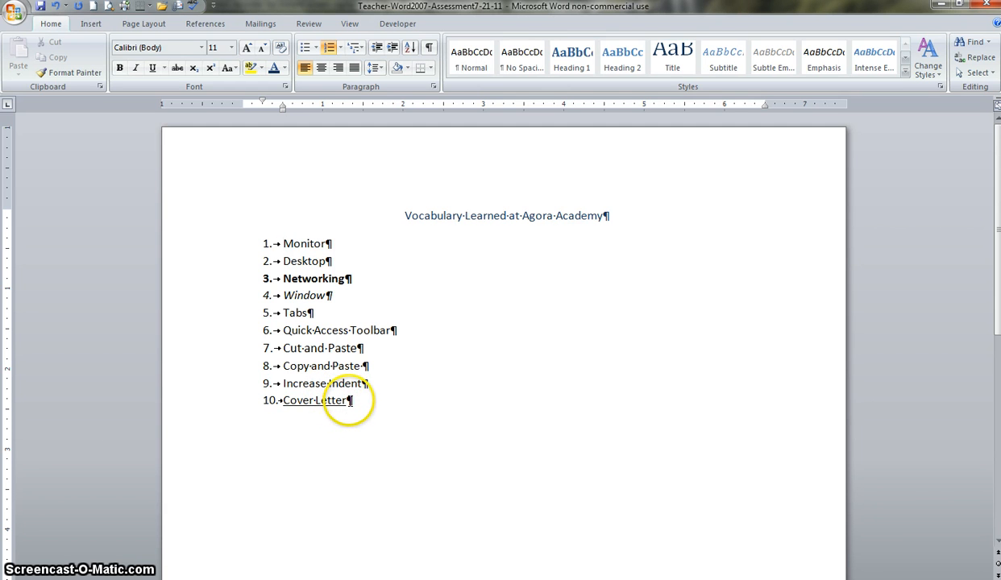
shift+click(347, 401)
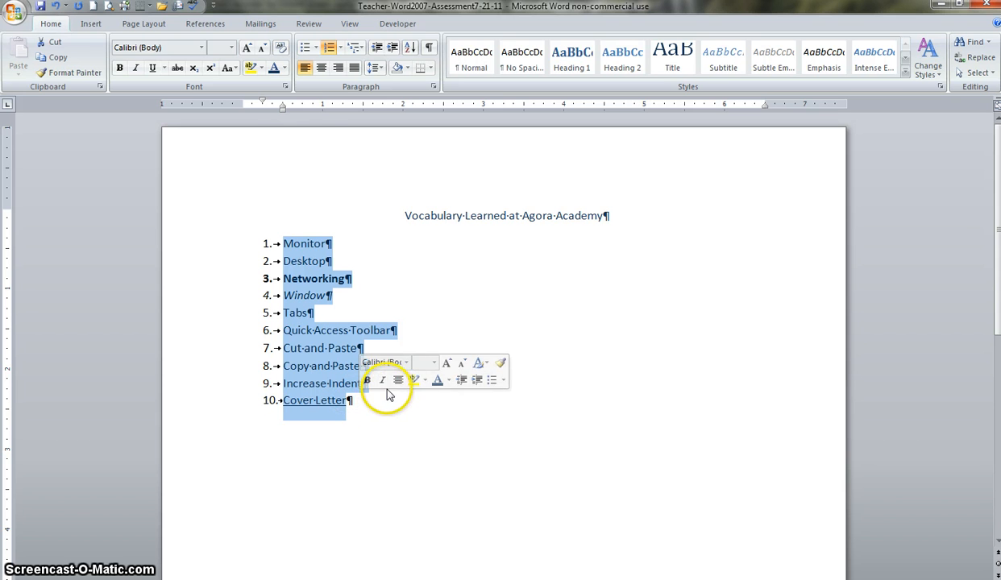
click(305, 50)
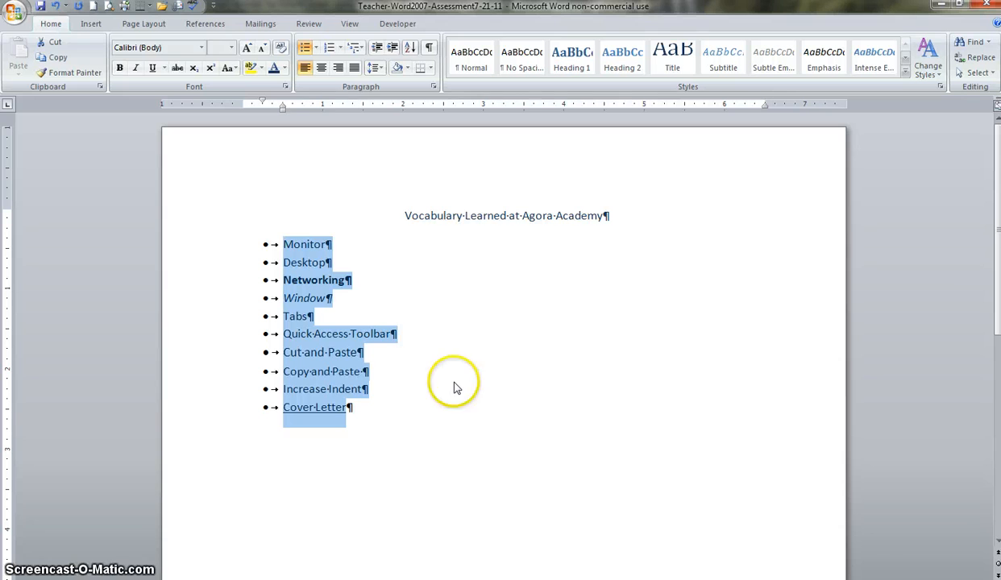
Change the bullets of the first two items, Monitor and Desktop, to the four-diamond style
click(386, 296)
drag(284, 242, 338, 262)
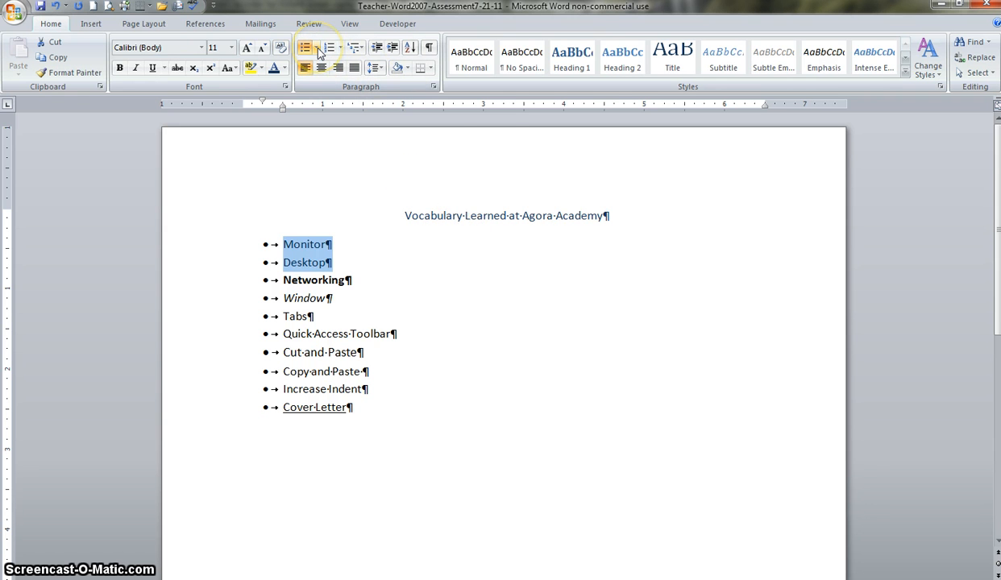
click(317, 50)
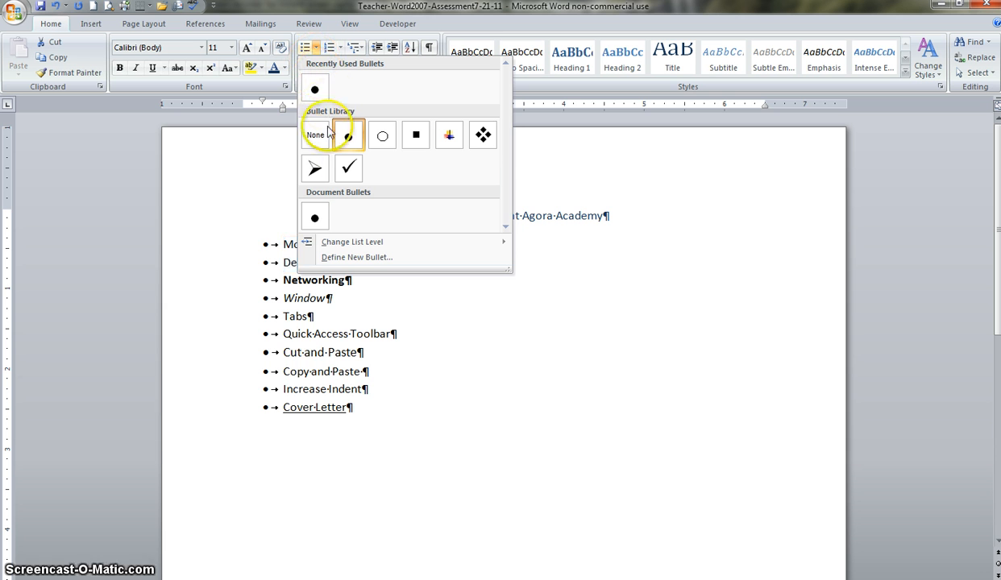
click(482, 138)
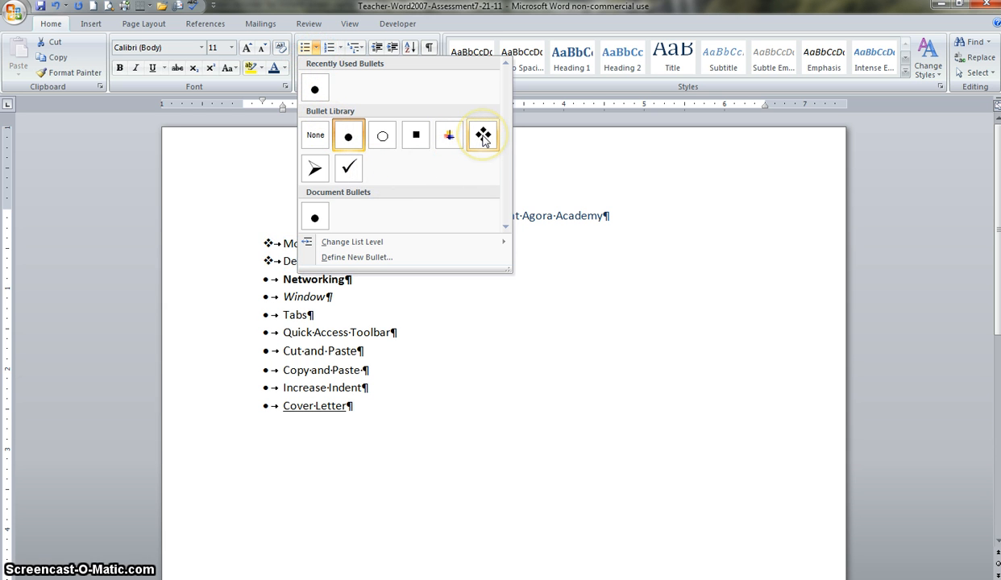
click(483, 139)
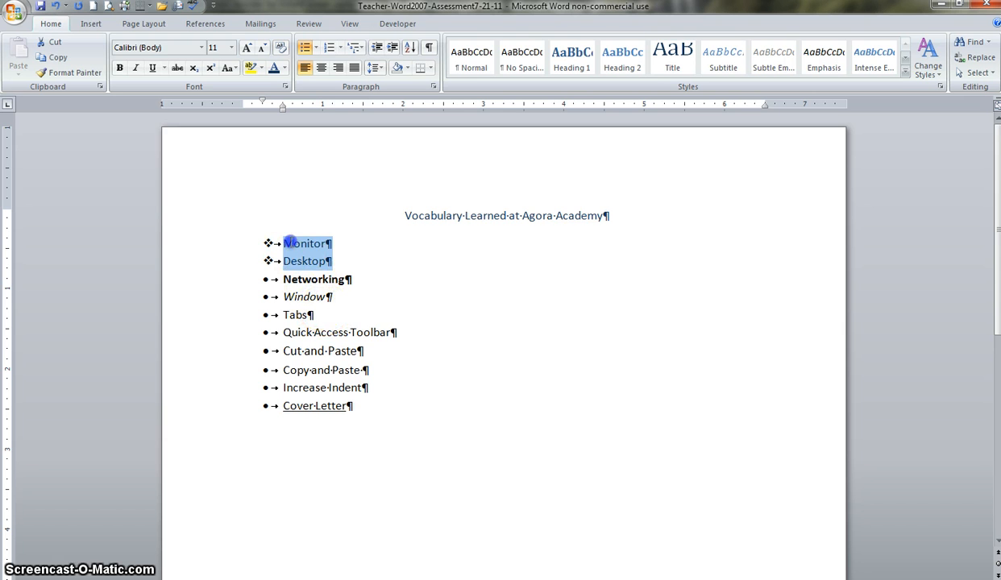
Select all ten list items from Monitor to Cover Letter, align them right, and return them to left alignment
click(290, 239)
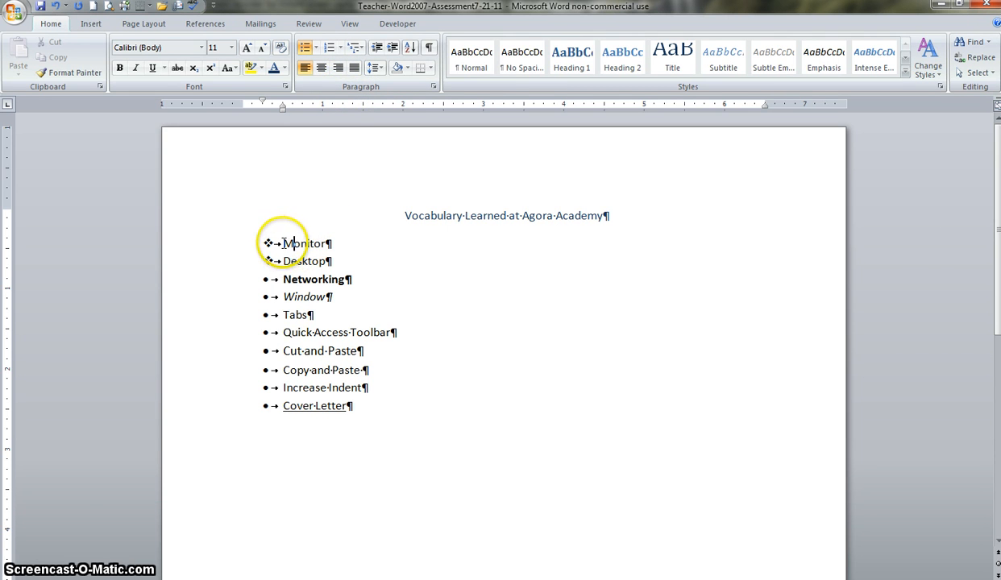
click(283, 243)
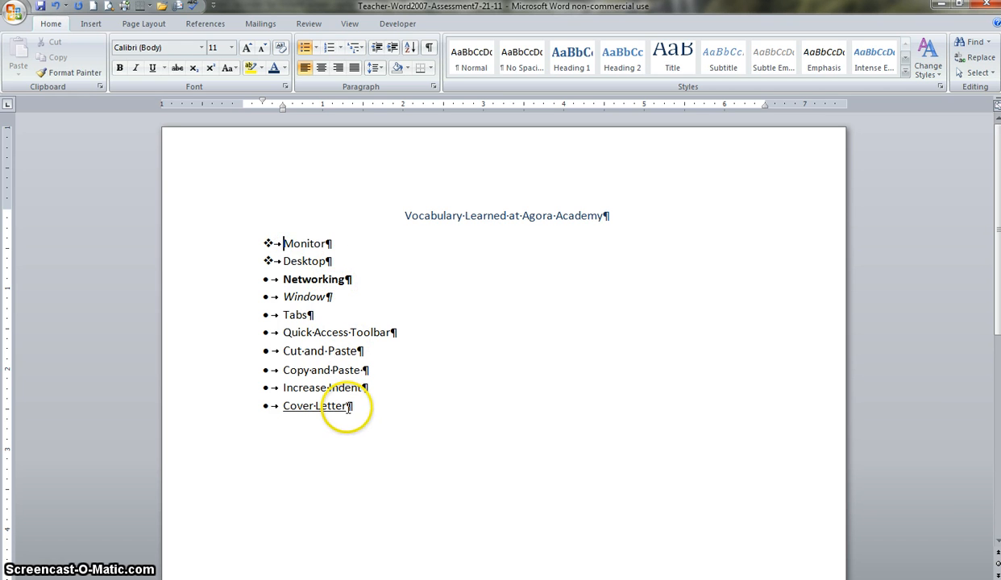
click(280, 242)
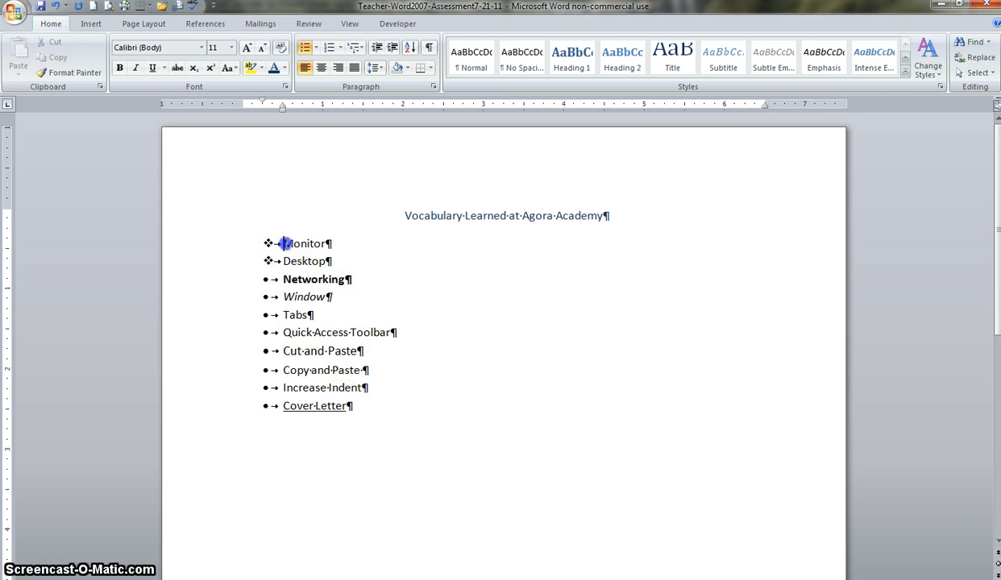
shift+click(349, 407)
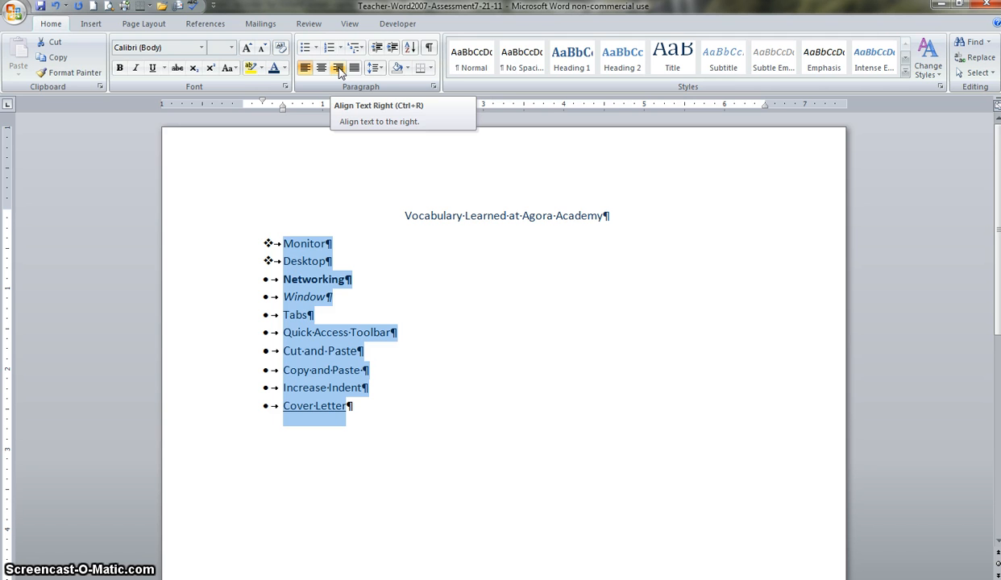
click(339, 69)
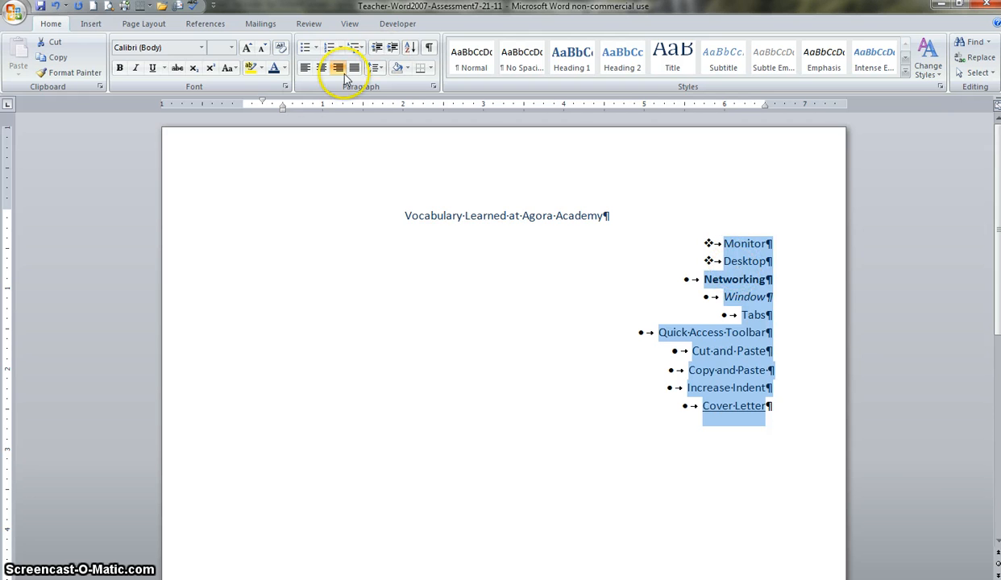
click(305, 69)
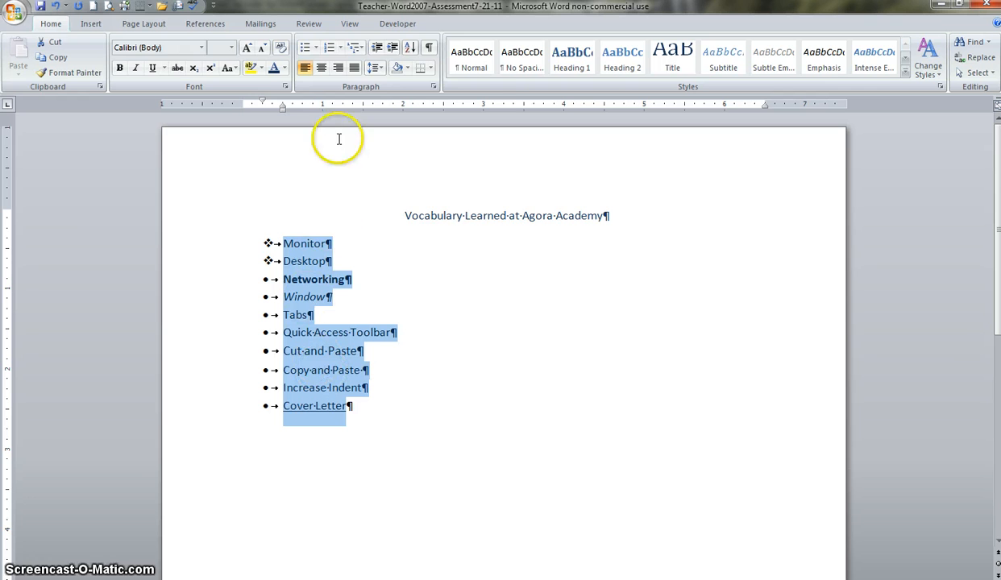
Set the line spacing of the ten selected list items, Monitor to Cover Letter, to 2.0
click(382, 71)
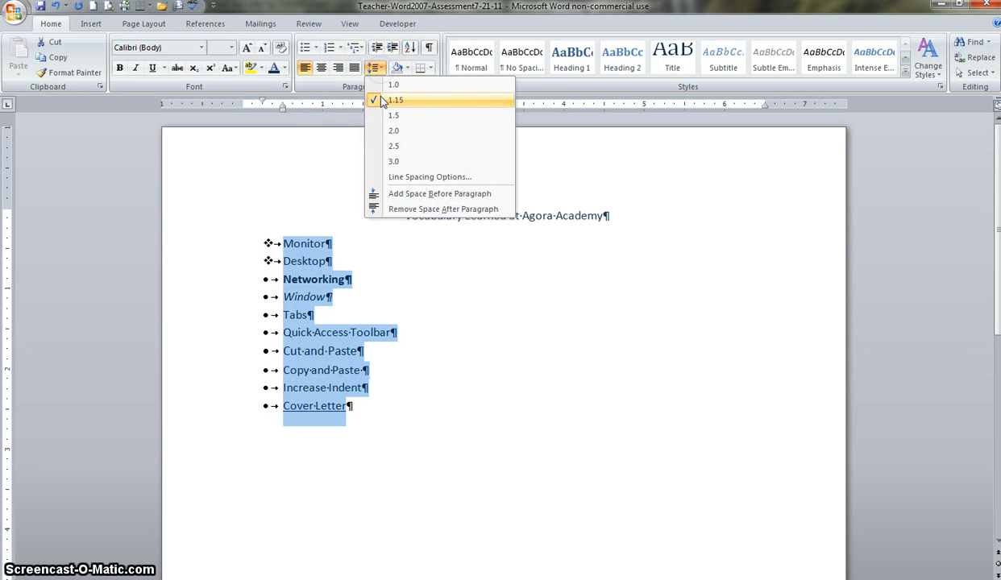
click(386, 132)
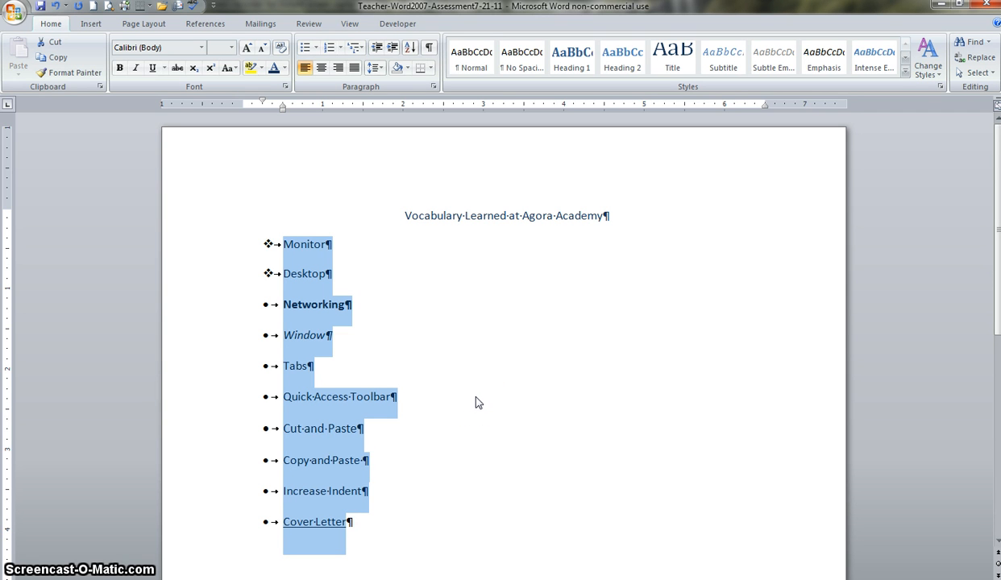
scroll(476, 402, down, 1)
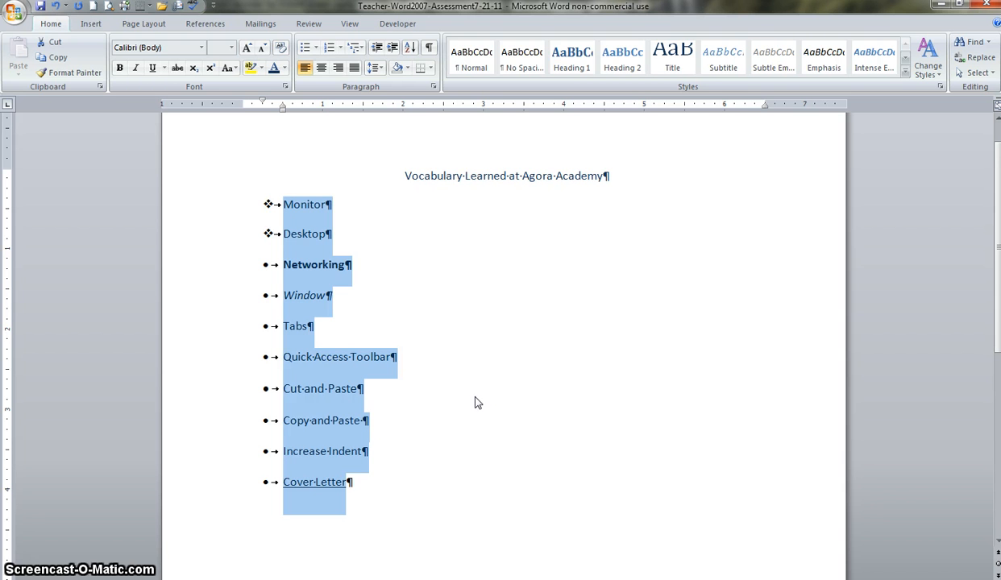
Copy the ten selected list items and start an unbulleted paragraph below Cover Letter
click(58, 58)
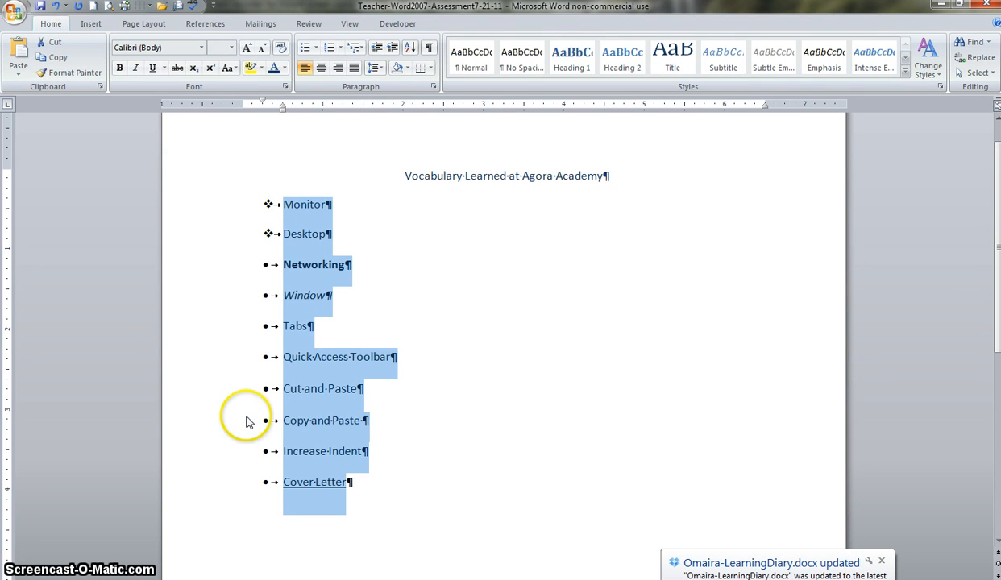
scroll(262, 431, down, 1)
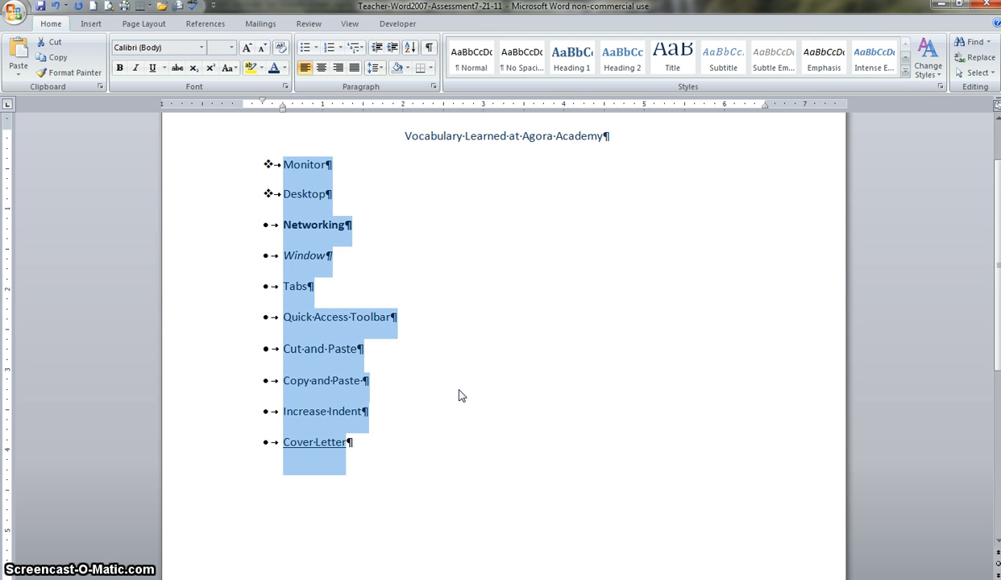
click(364, 447)
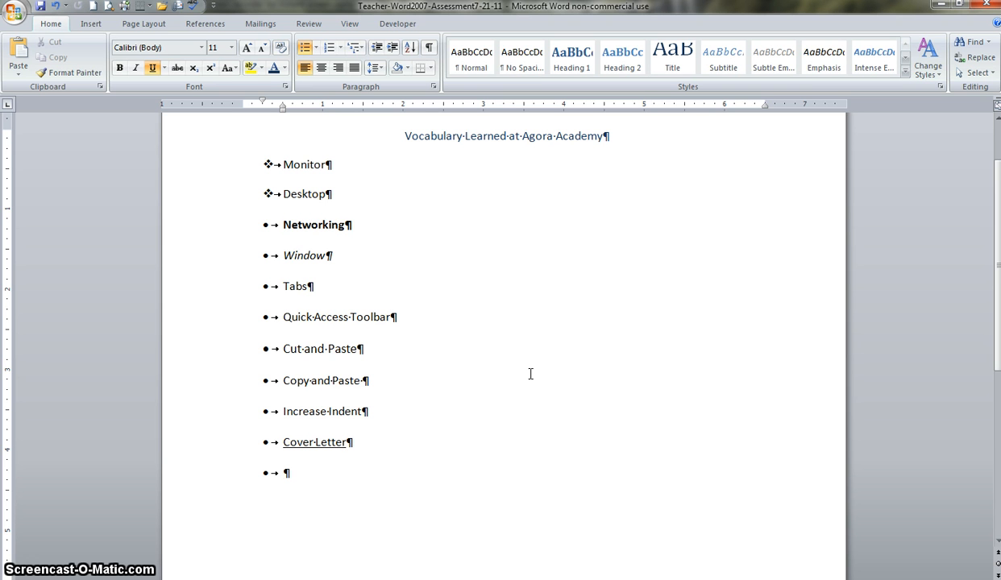
key(Return)
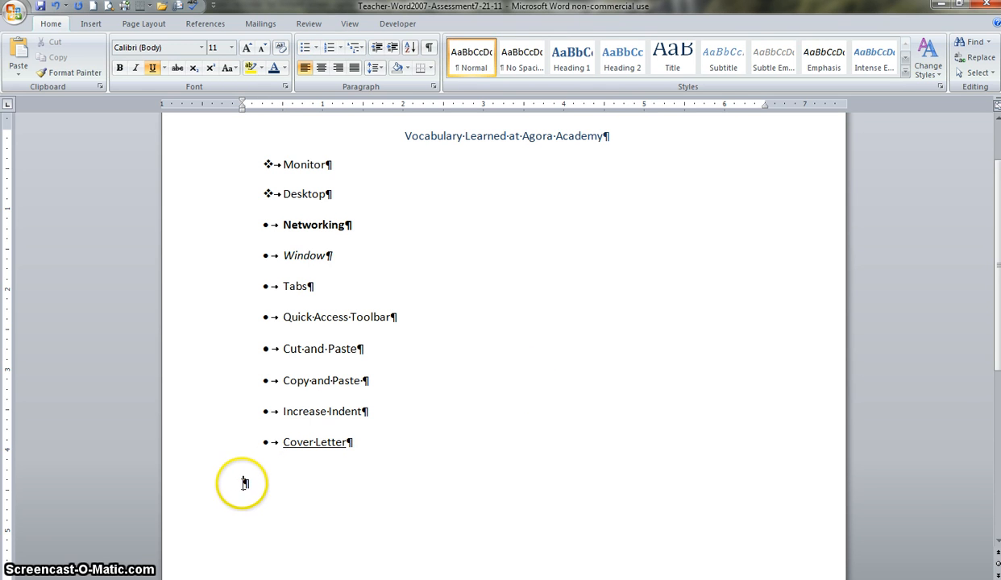
Paste the copied items below the original list and apply a round bullet to the last pasted item, Cover Letter
click(374, 540)
click(17, 58)
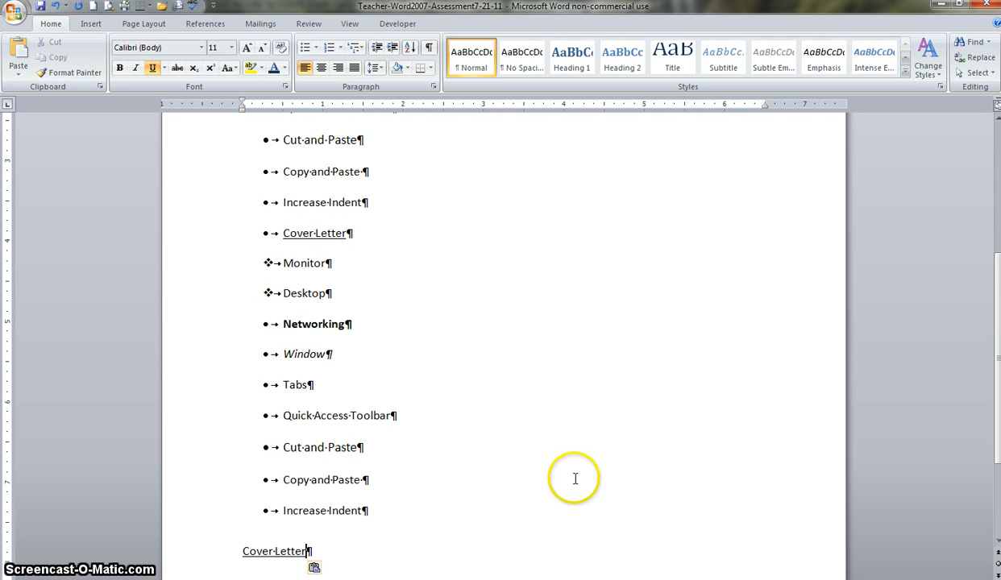
scroll(574, 478, down, 2)
scroll(567, 472, up, 3)
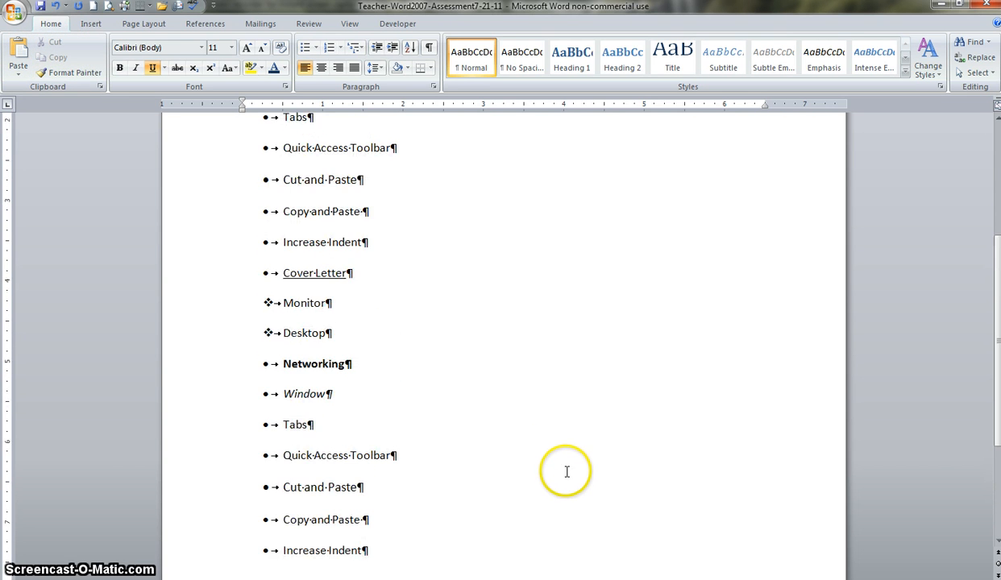
scroll(567, 472, up, 5)
scroll(564, 409, down, 7)
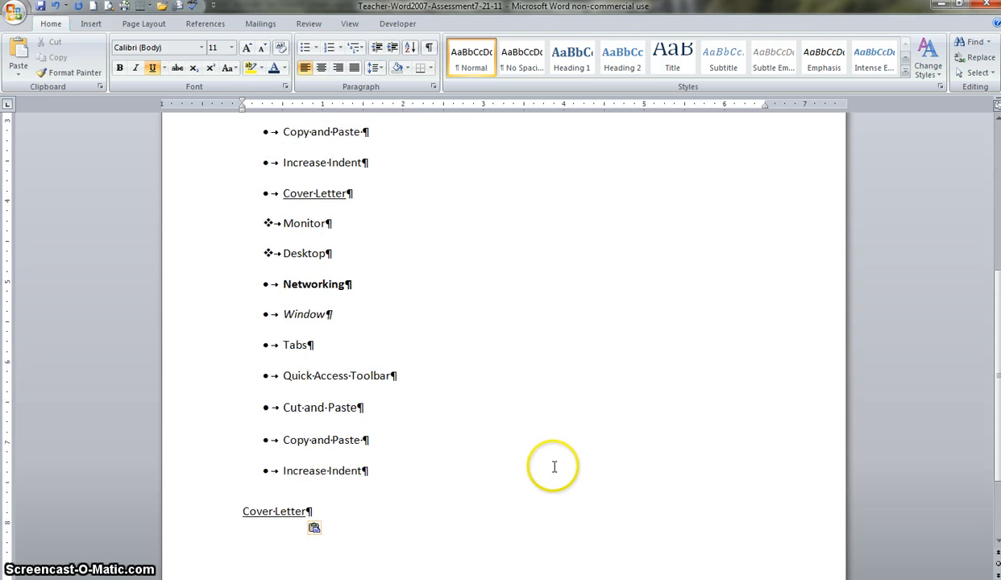
scroll(554, 468, down, 3)
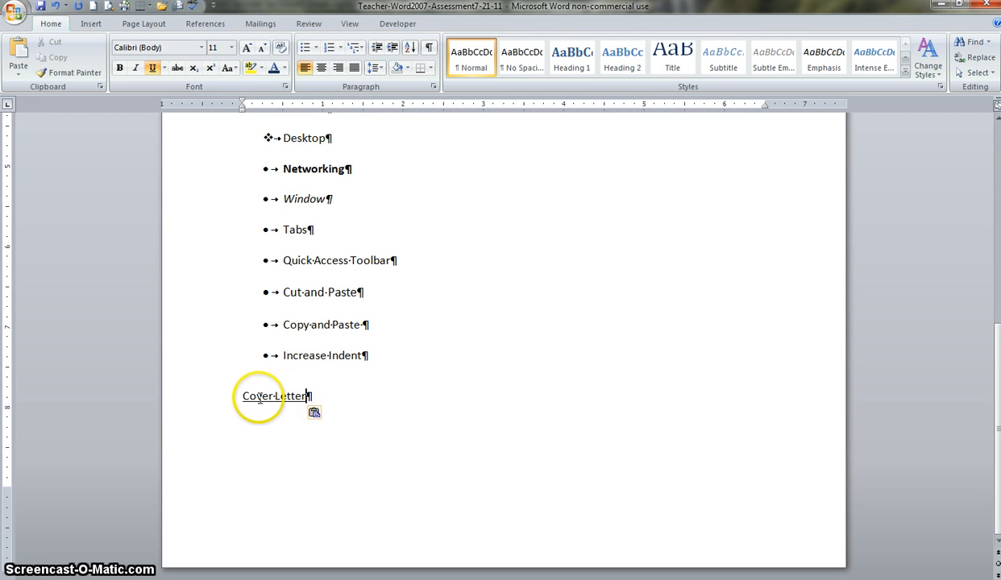
scroll(315, 405, up, 3)
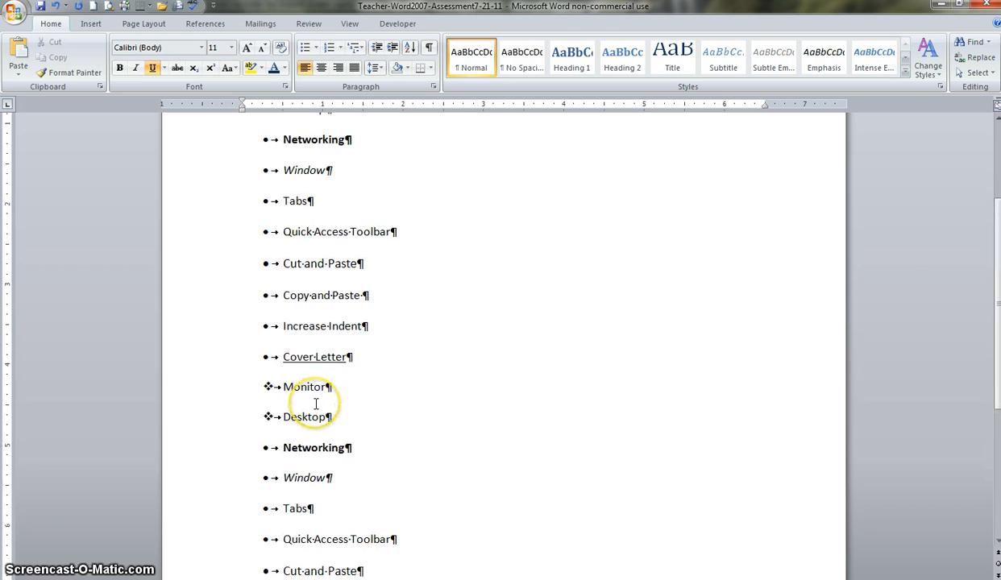
scroll(316, 404, down, 9)
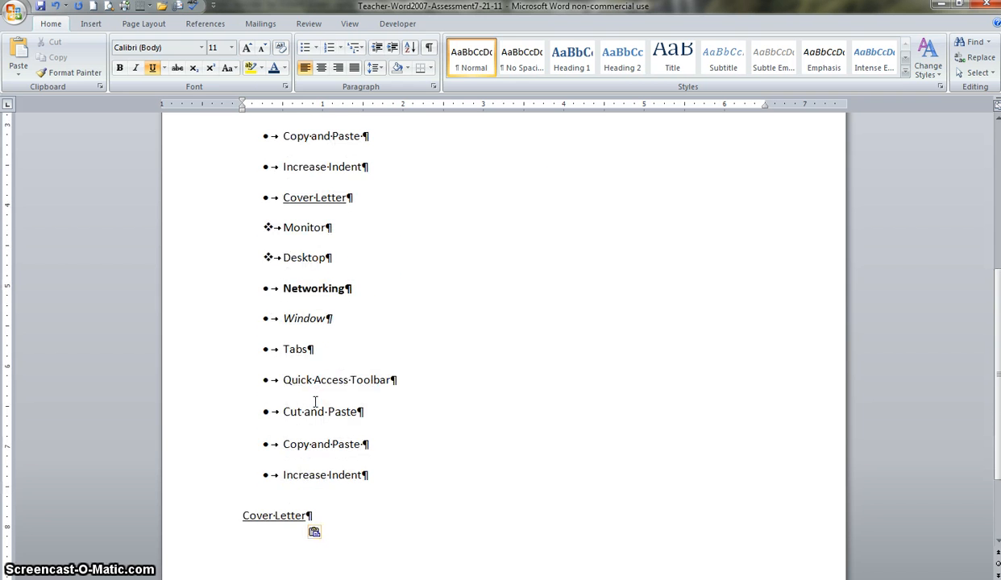
click(289, 441)
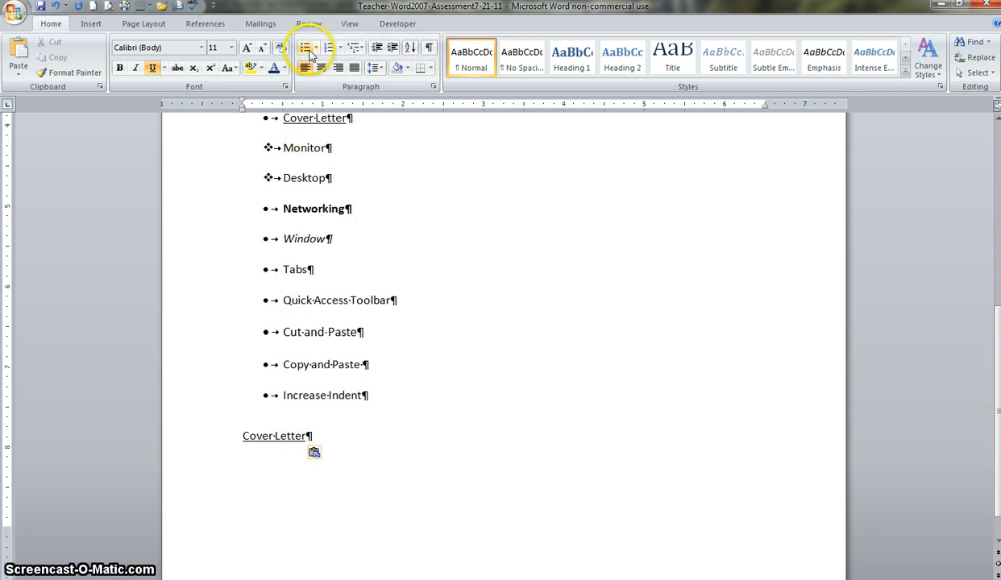
click(304, 49)
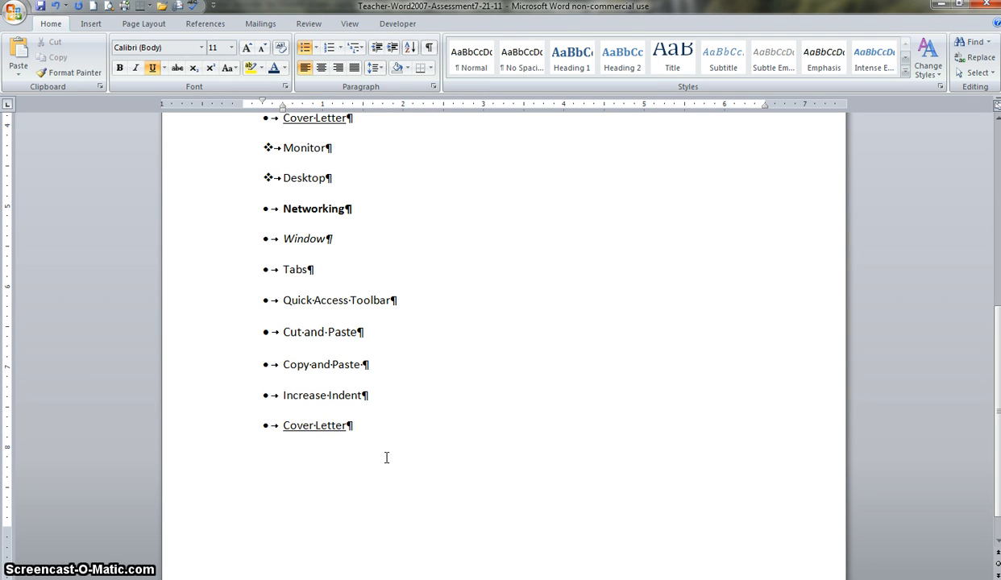
Examine the whole page at a reduced zoom, comparing the original list items with the pasted copy starting at the second Monitor
scroll(386, 457, up, 9)
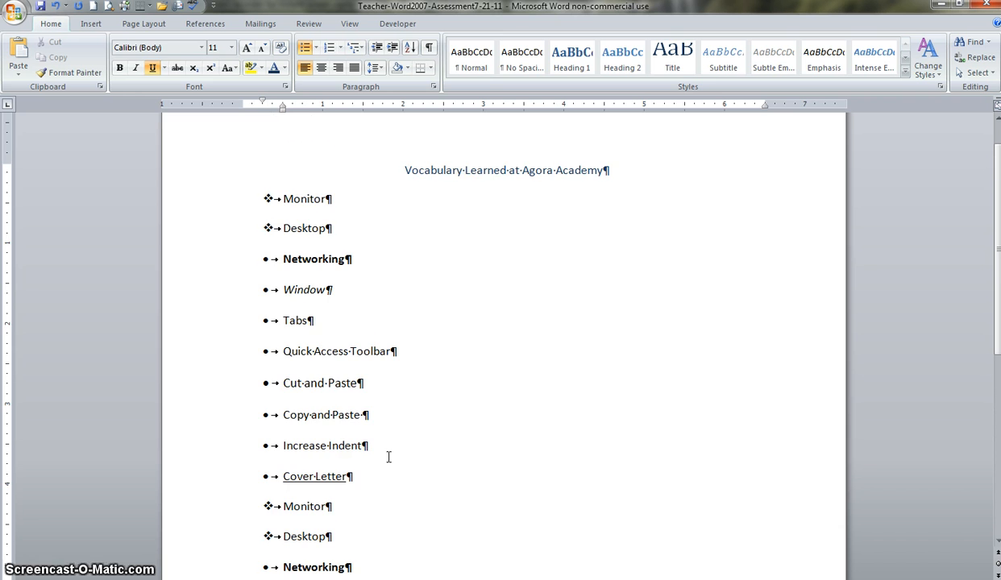
scroll(388, 457, down, 2)
scroll(407, 416, up, 3)
scroll(416, 358, down, 2)
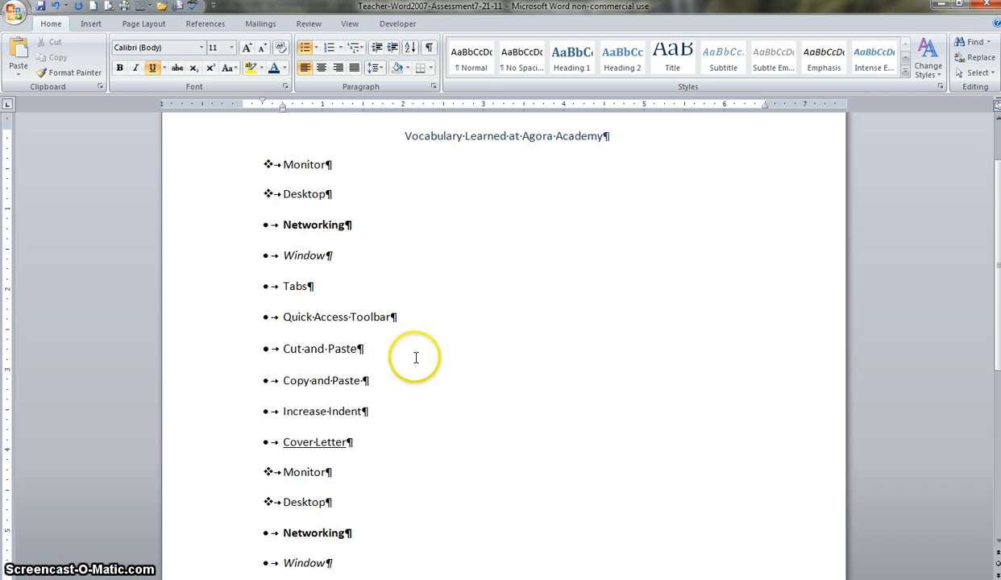
scroll(418, 350, up, 1)
scroll(421, 355, down, 2)
scroll(420, 354, down, 10)
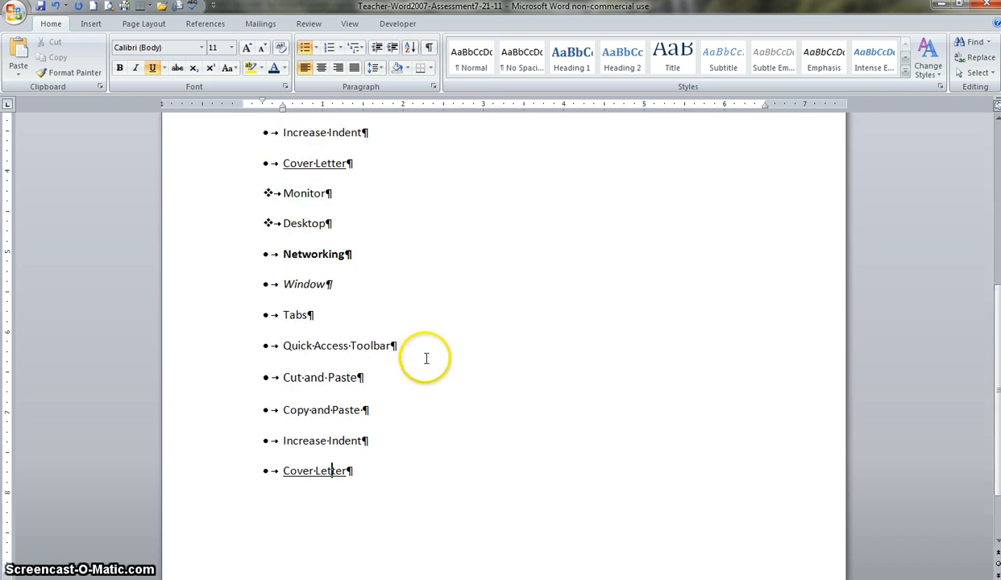
scroll(426, 391, up, 3)
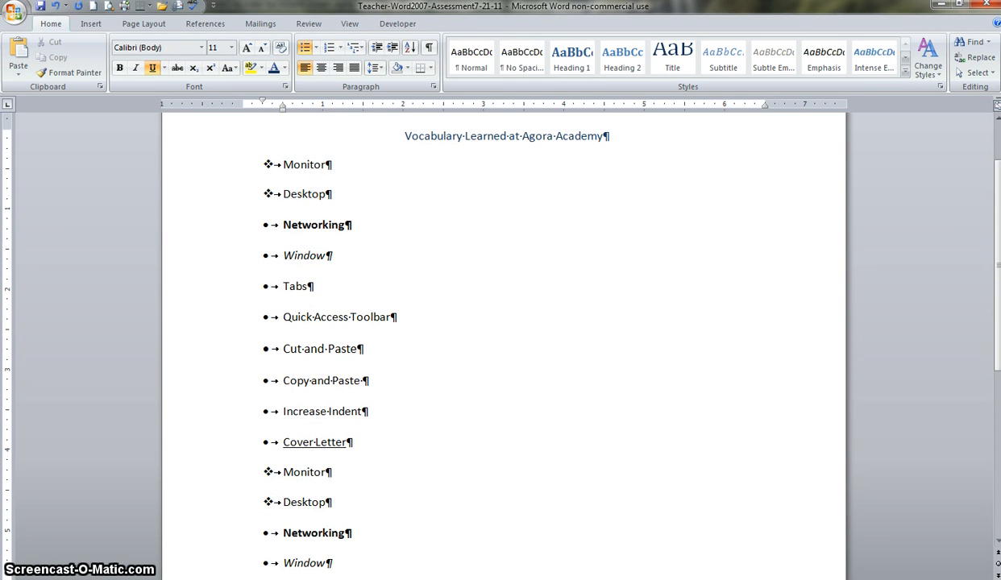
click(885, 579)
click(885, 579)
click(885, 579)
click(885, 579)
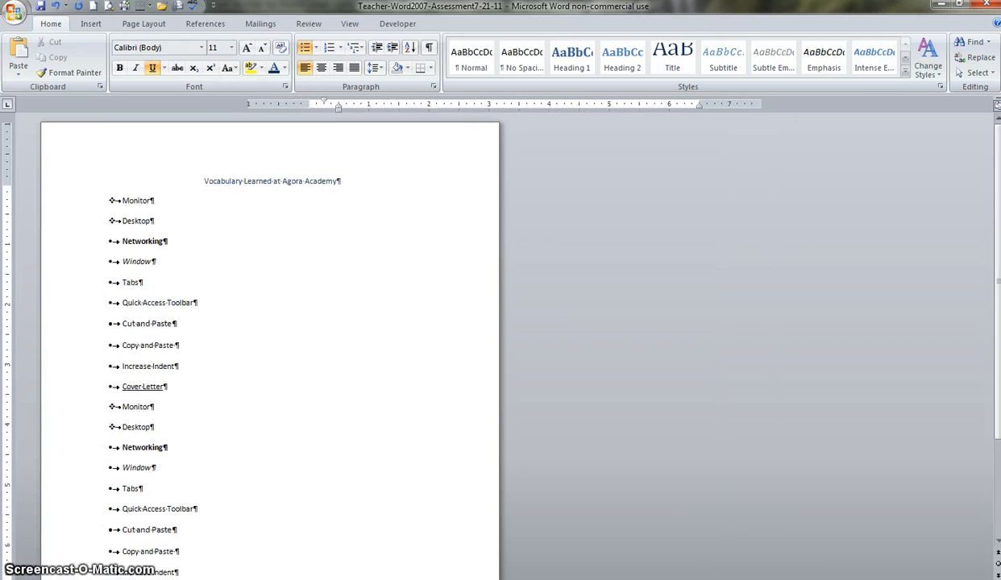
click(885, 579)
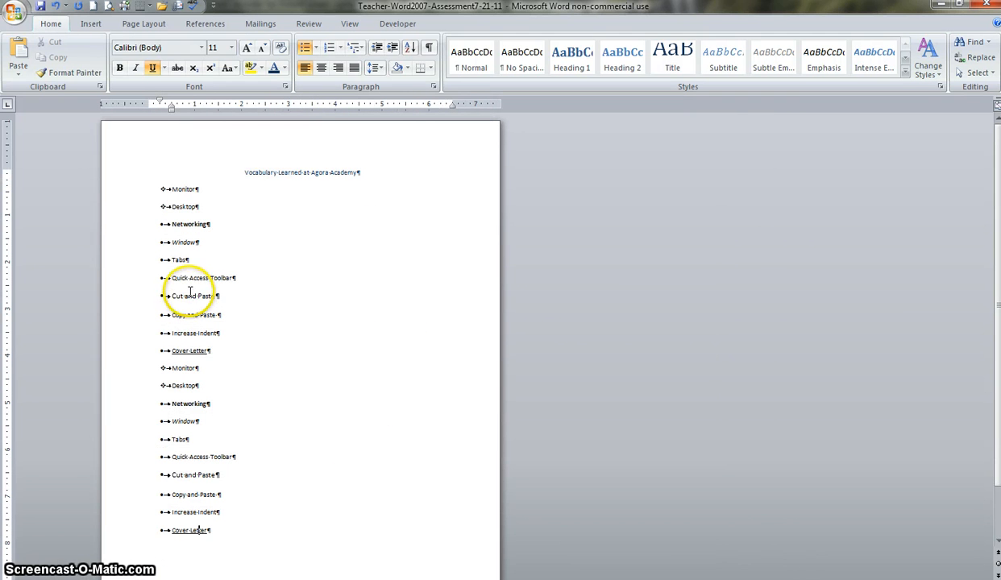
click(185, 189)
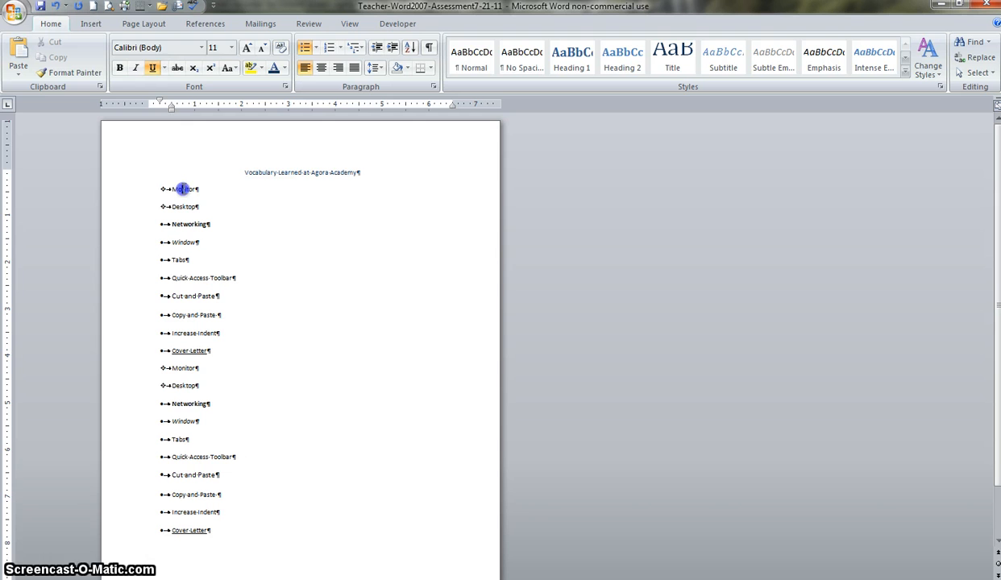
click(175, 368)
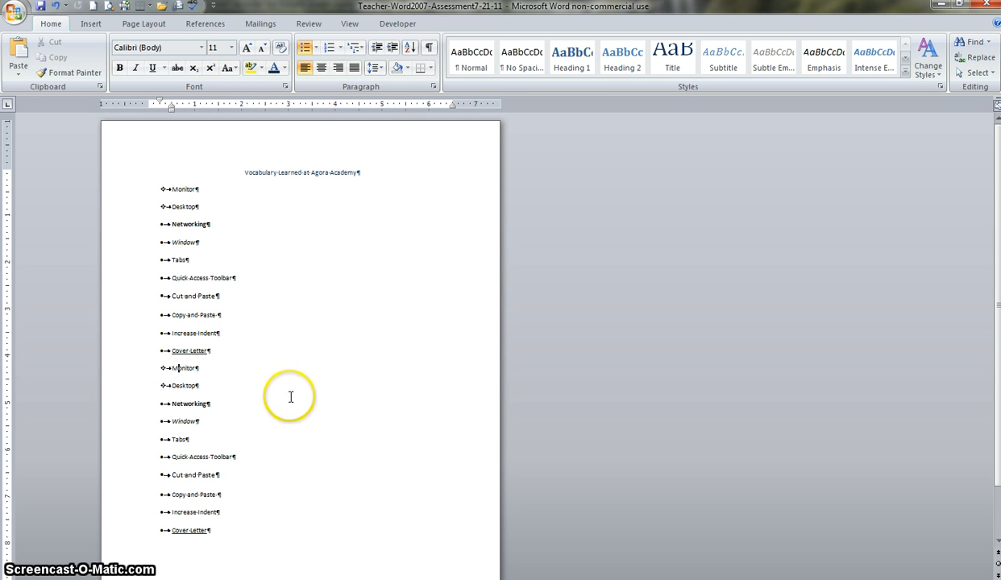
Undo the bullet on the last Cover Letter item and the pasting of the duplicate list
click(67, 7)
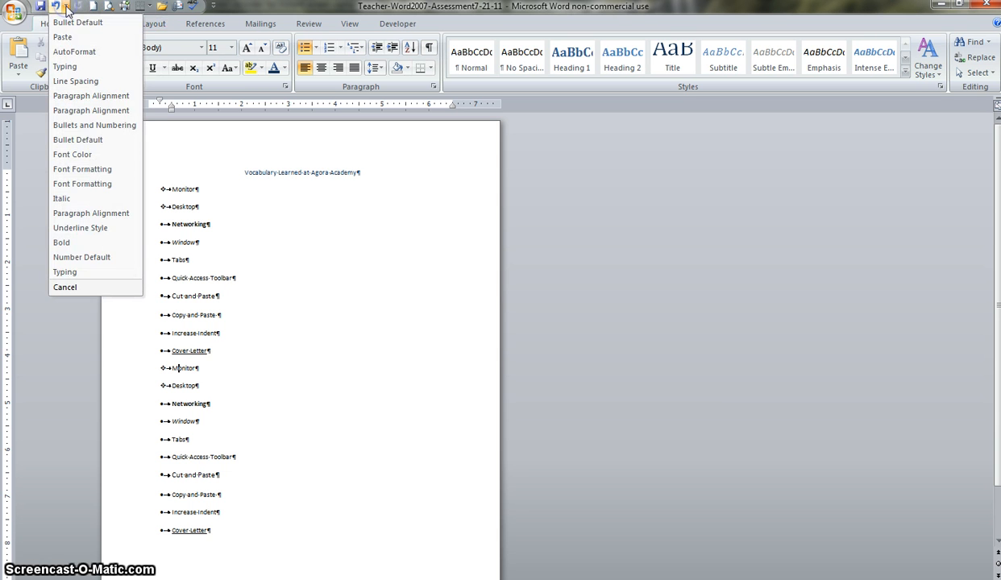
click(67, 10)
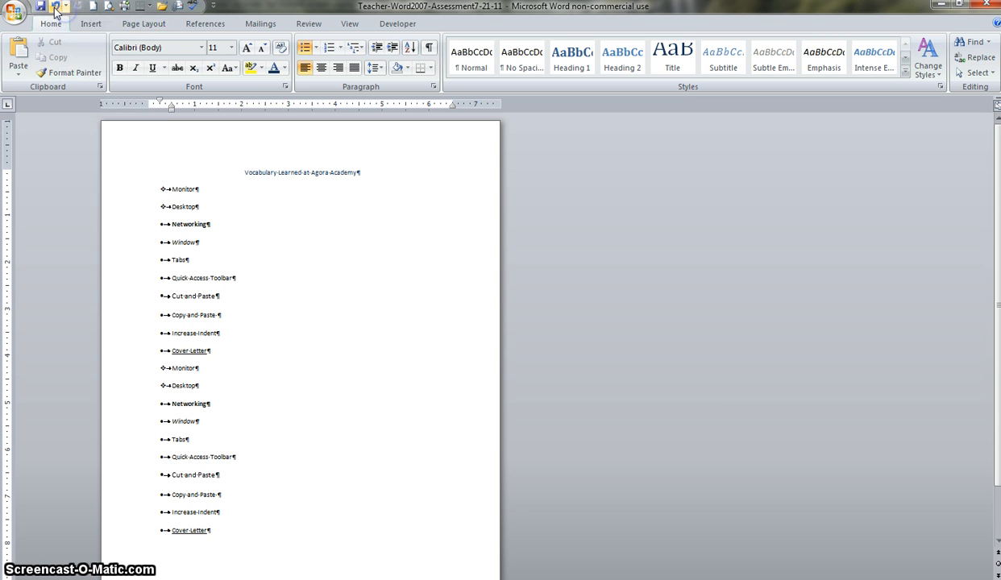
click(57, 7)
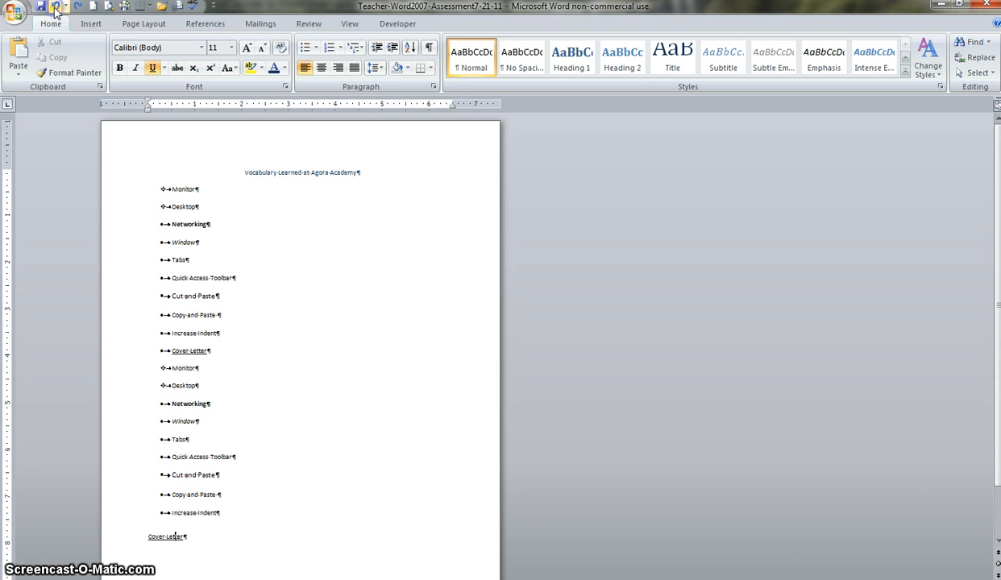
click(56, 7)
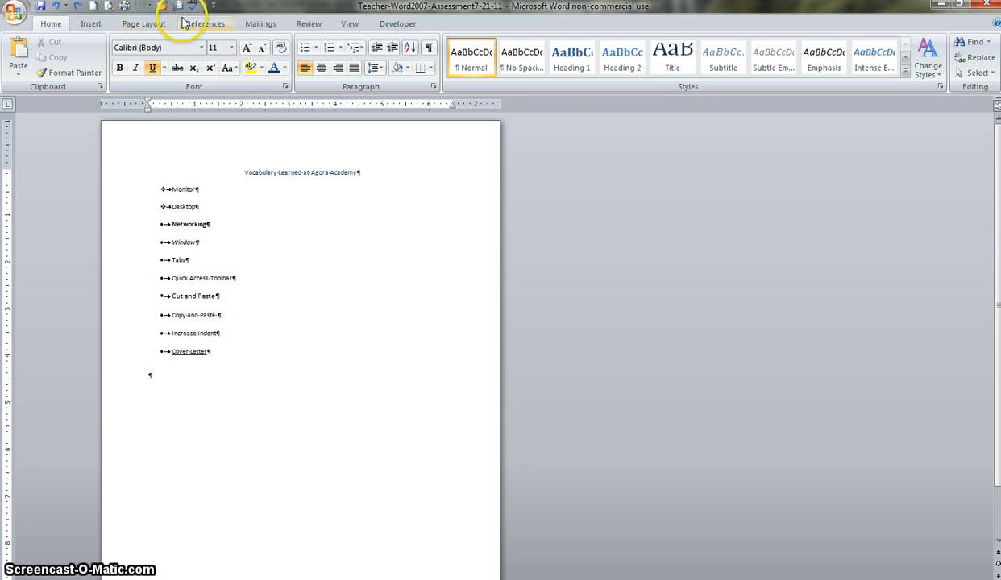
Redo the pasting of the duplicate list and undo it again
click(81, 6)
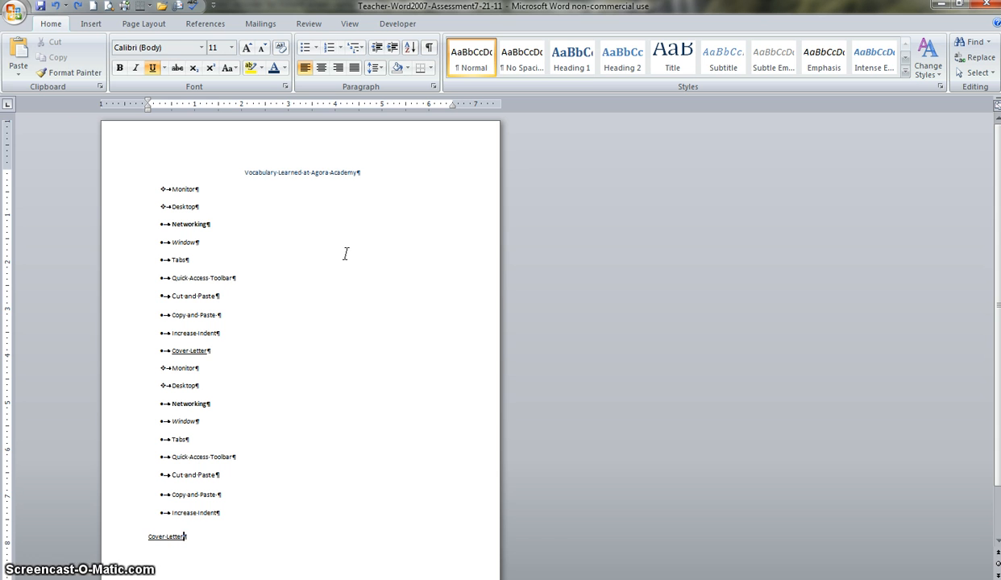
click(54, 6)
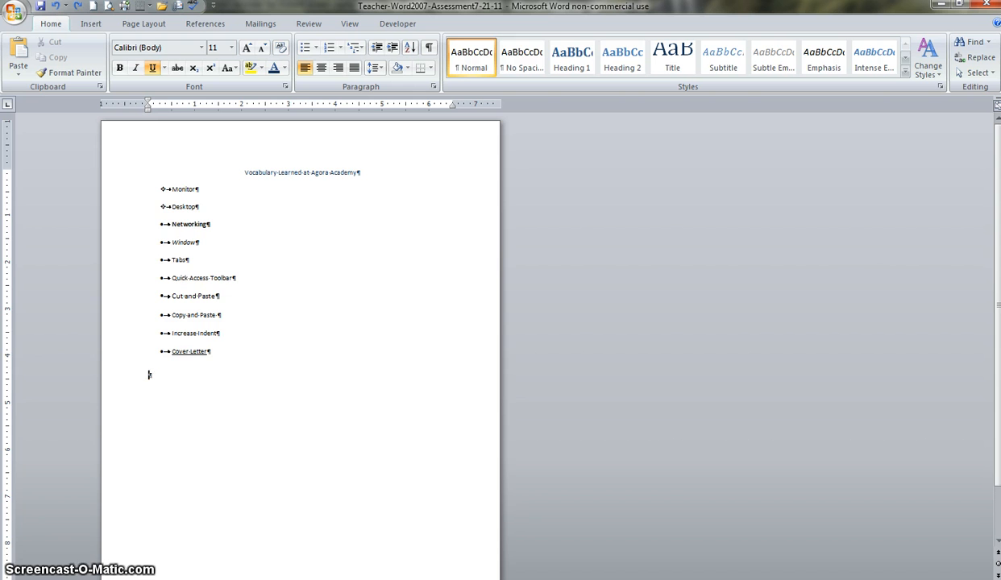
Select the first list item, Monitor, and preview other fonts on it without applying one
scroll(501, 346, up, 5)
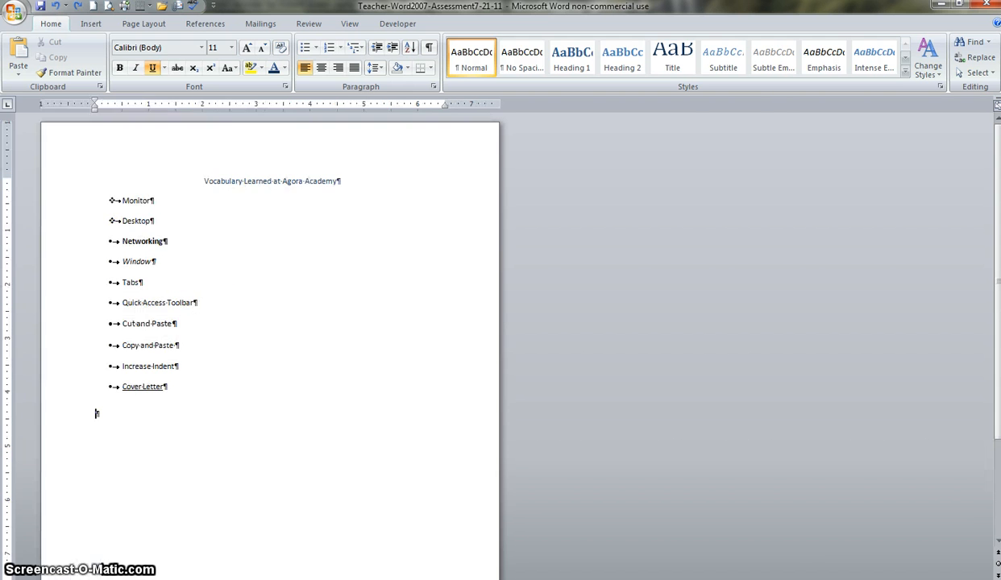
scroll(500, 347, up, 1)
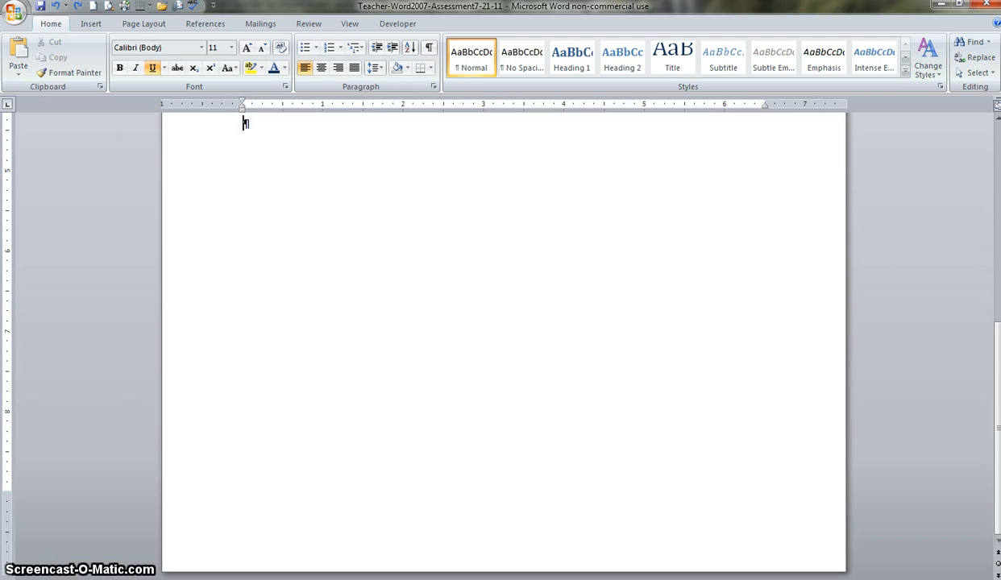
scroll(550, 451, up, 8)
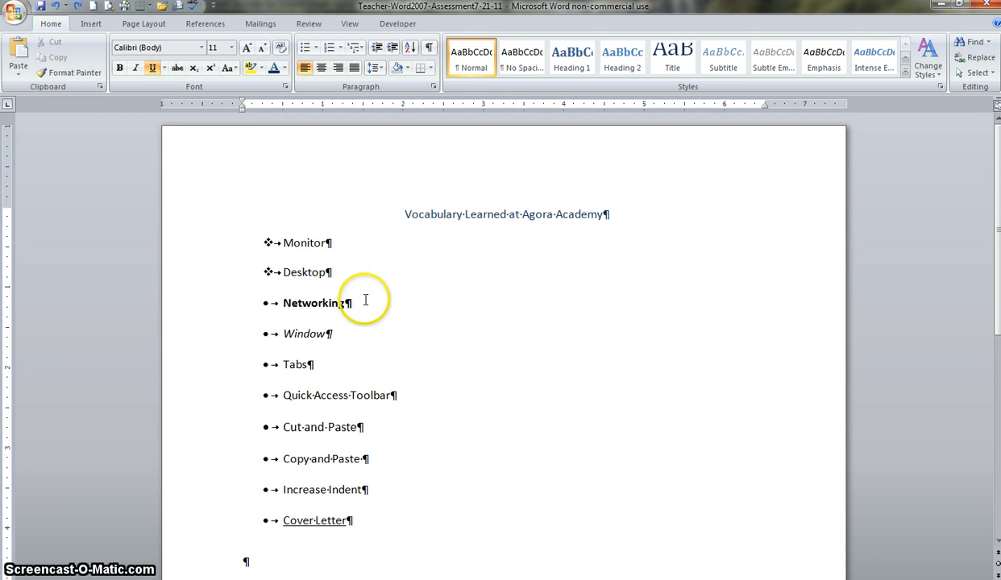
click(181, 248)
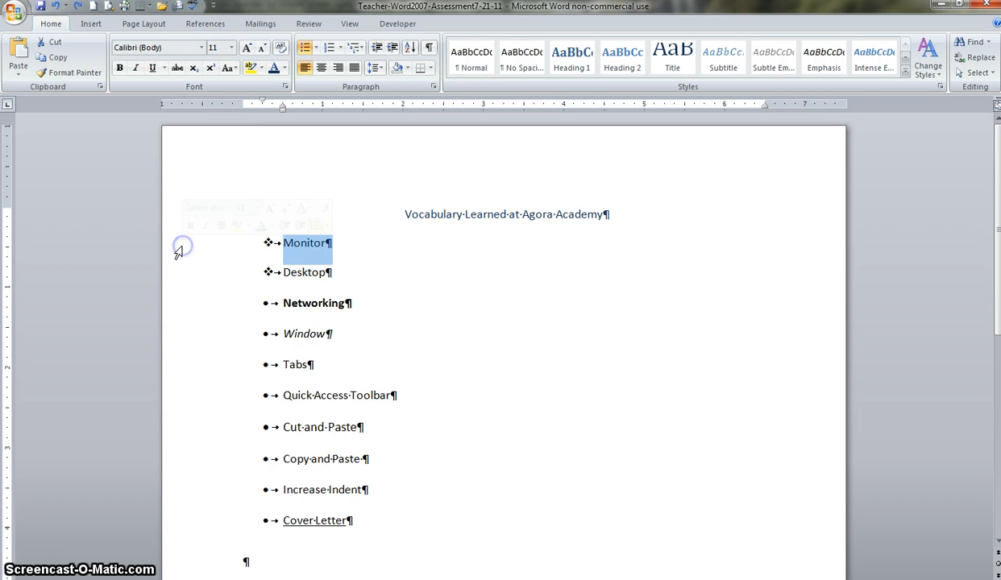
click(201, 48)
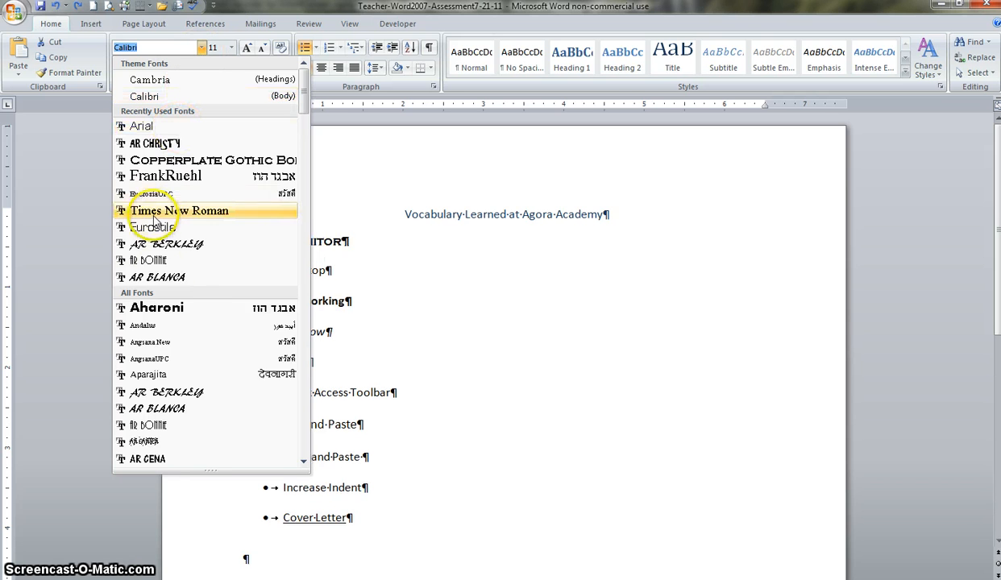
key(Escape)
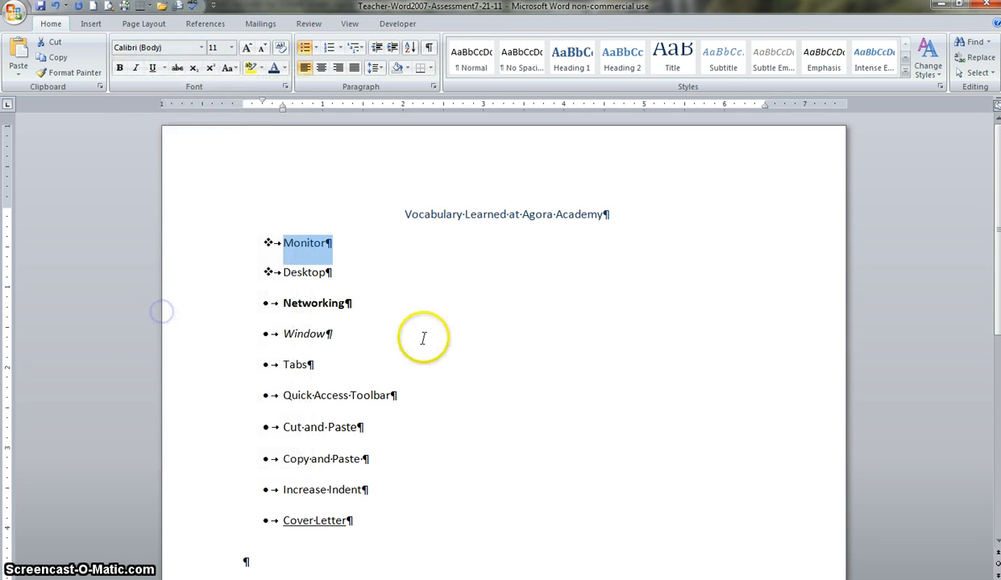
Apply the AR BLANCA font to the selected first list item, Monitor
click(202, 48)
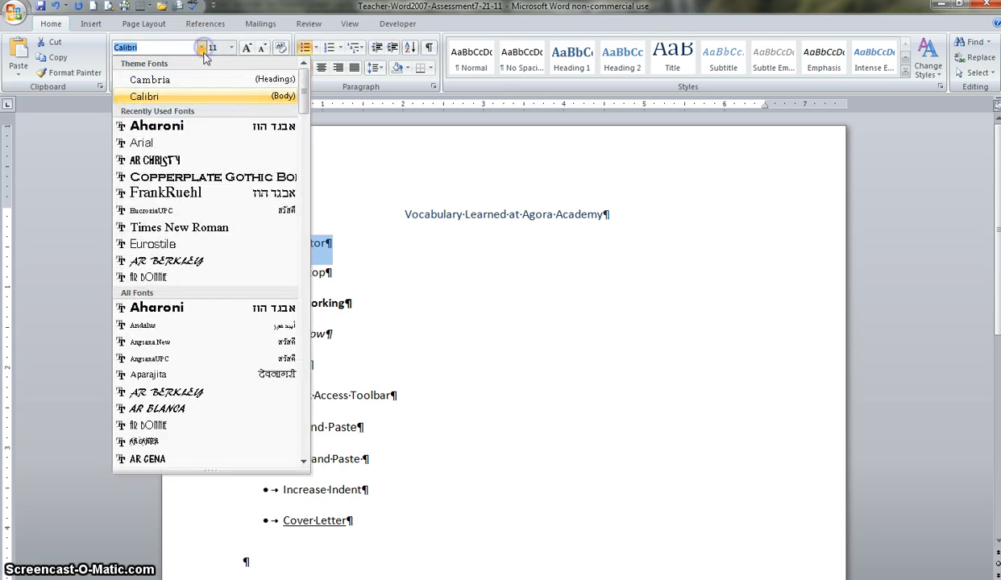
click(150, 413)
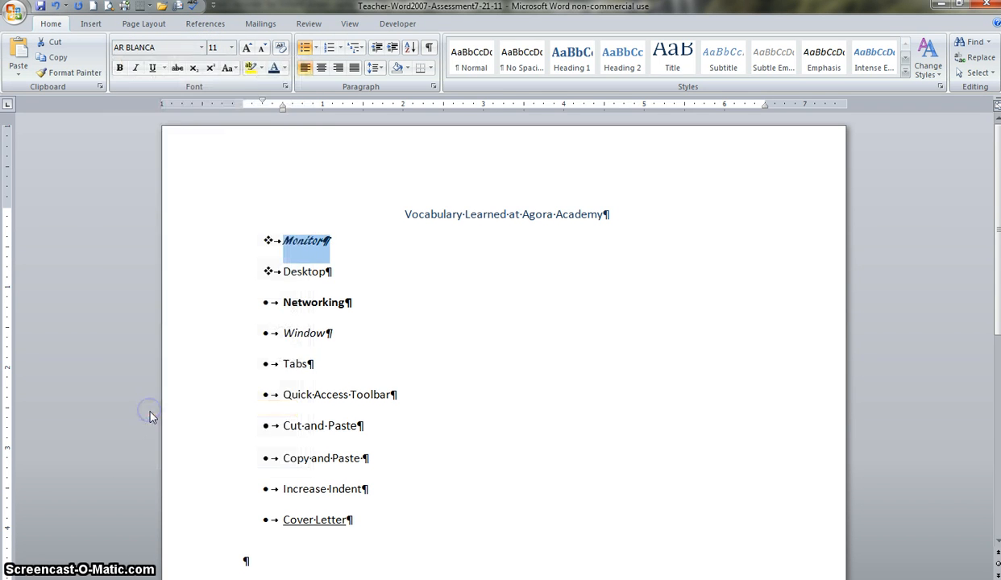
click(440, 284)
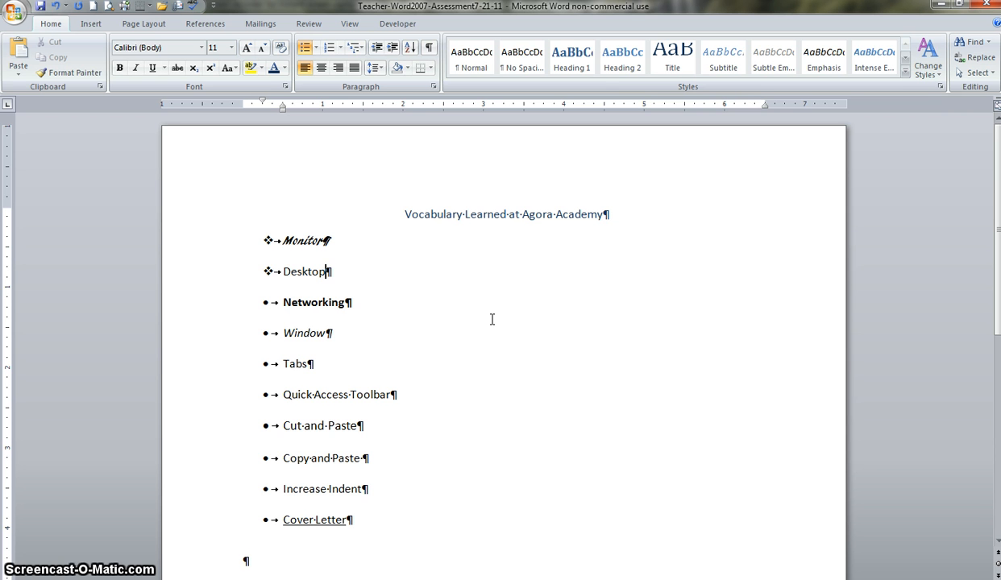
Cut the Desktop list item, paste it on a new line below Cover Letter, and remove the bullet from the empty line after it
click(293, 273)
click(205, 281)
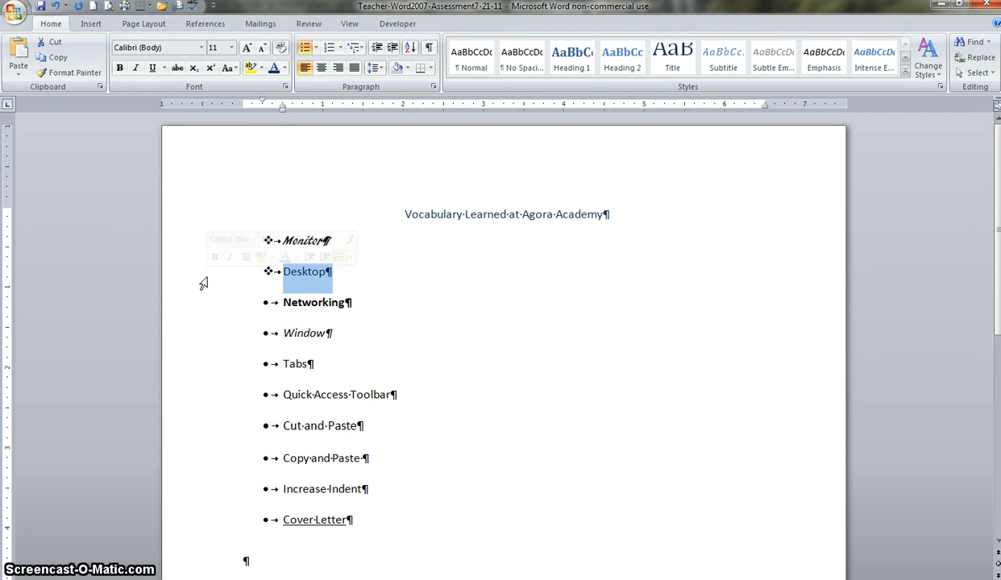
click(54, 44)
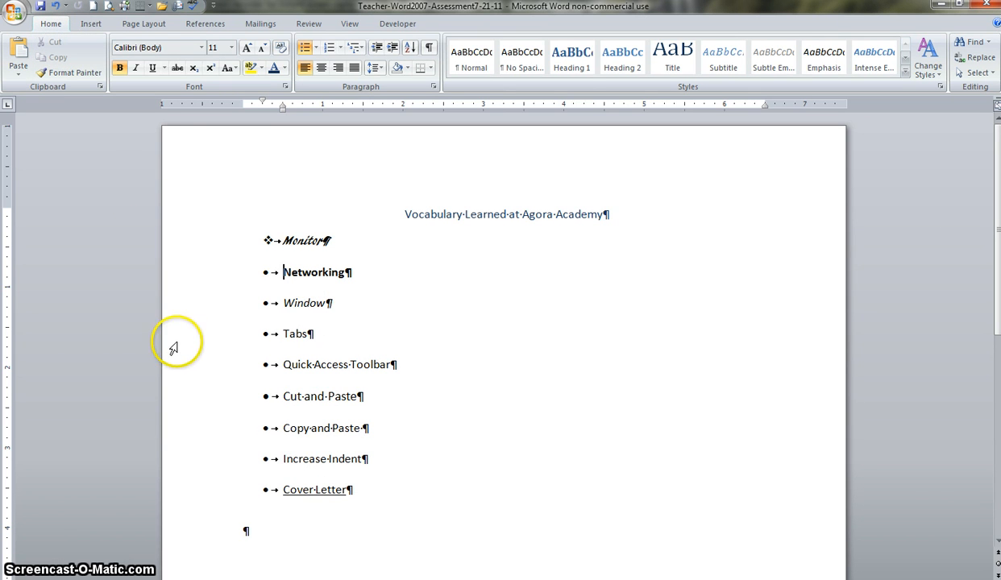
scroll(176, 364, down, 1)
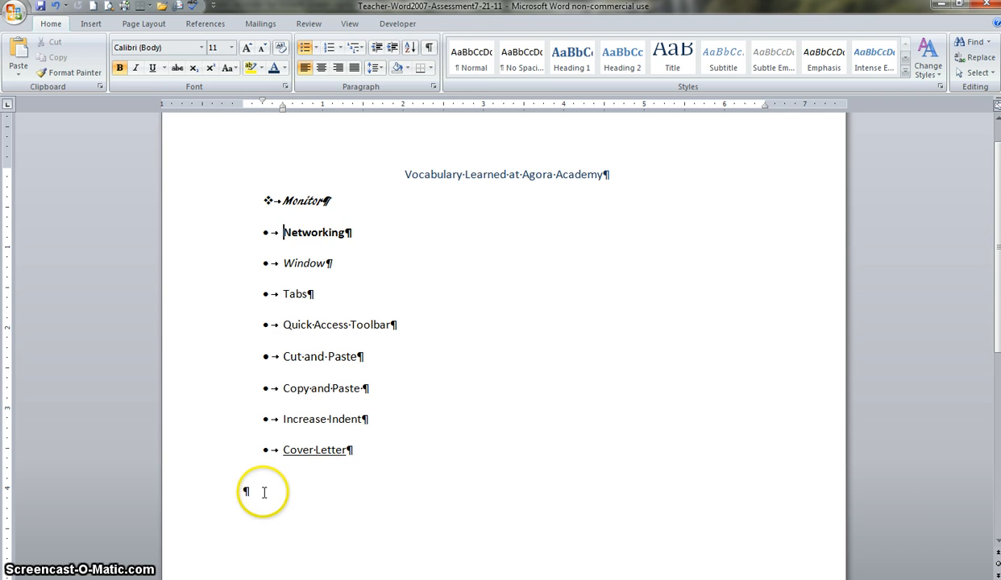
click(263, 492)
click(360, 451)
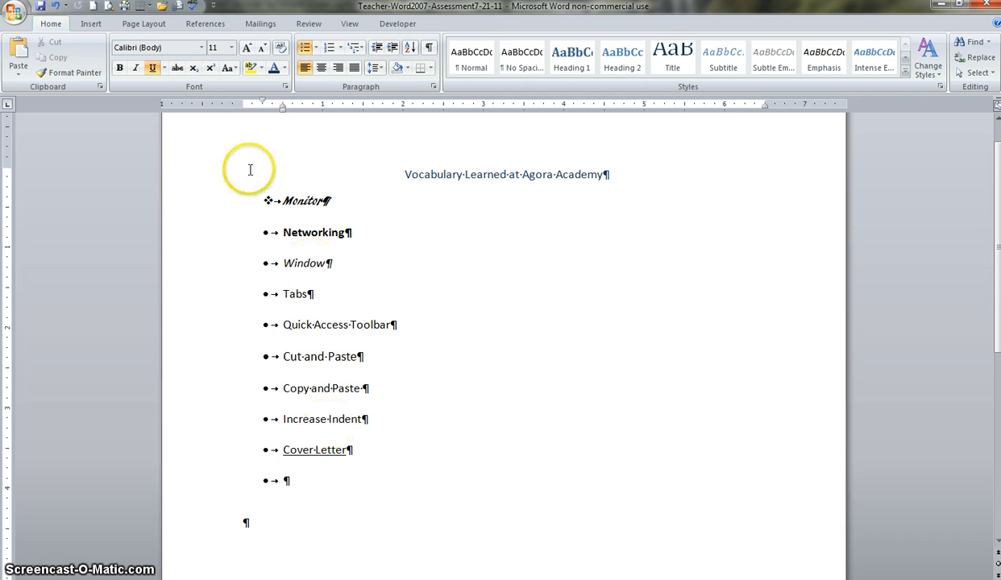
click(22, 50)
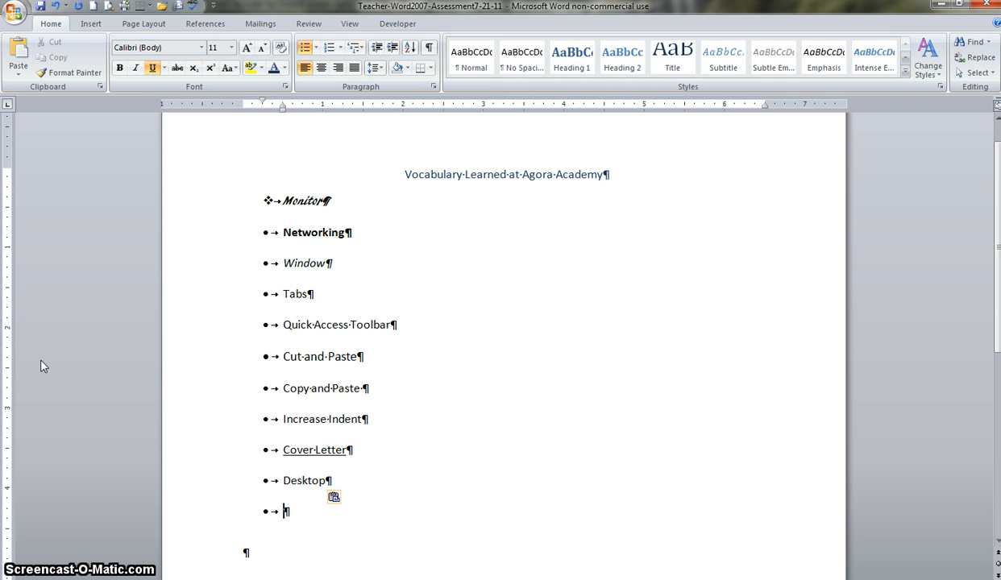
key(BackSpace)
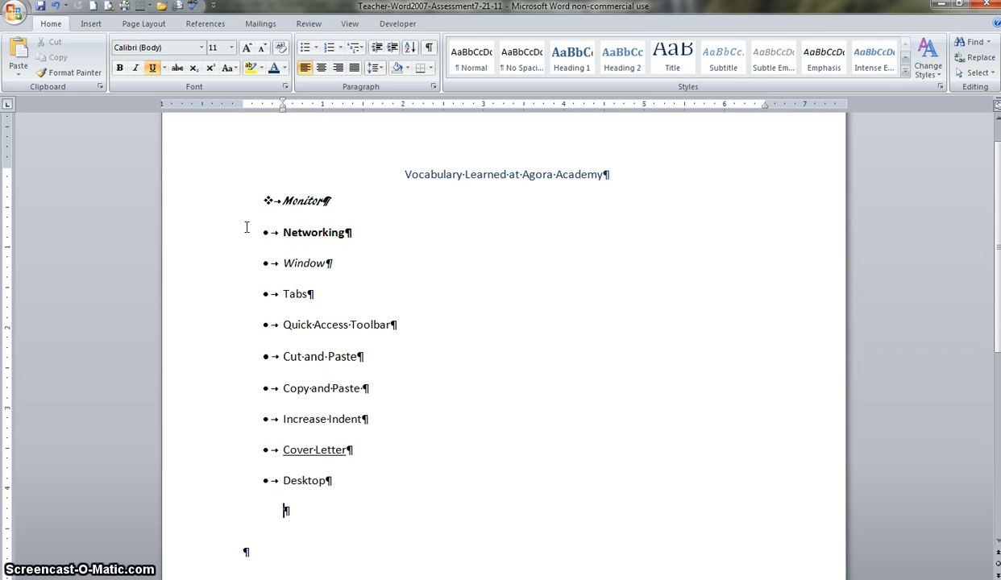
Save a copy of the document in the Teacher folder as Teacher-Word2007-Assessment7-21-11 #2, keeping the Word Document type
click(16, 13)
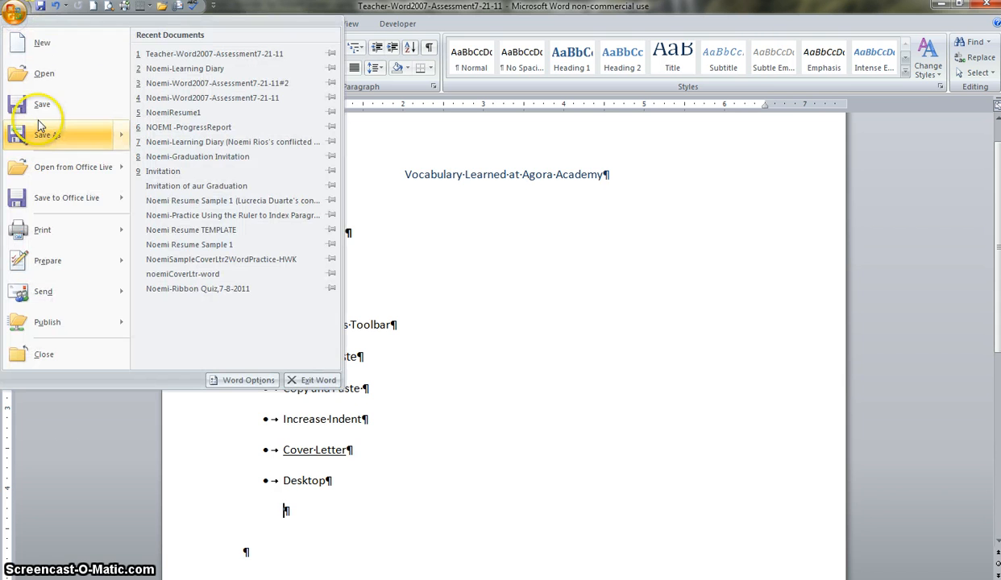
mouse_move(39, 142)
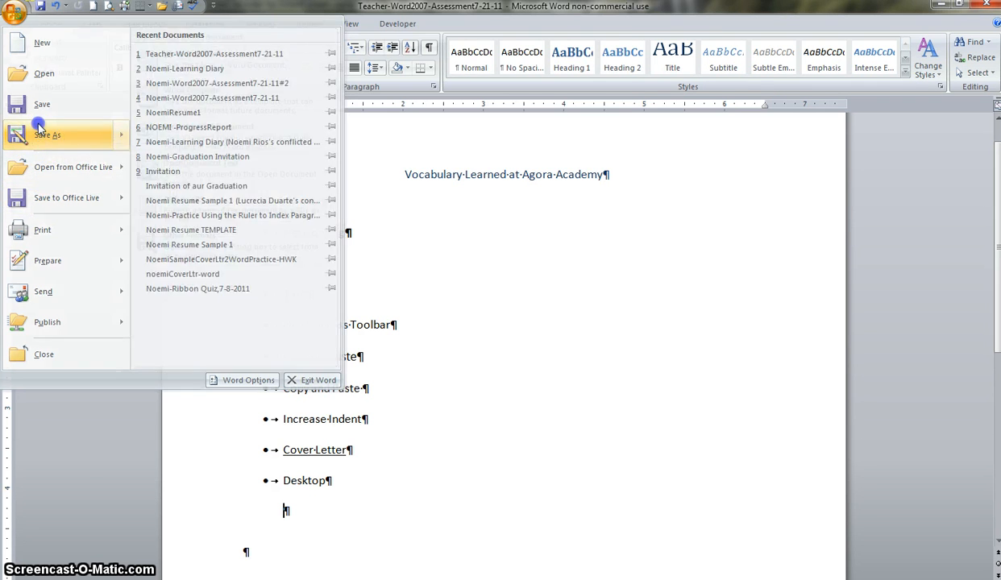
click(38, 129)
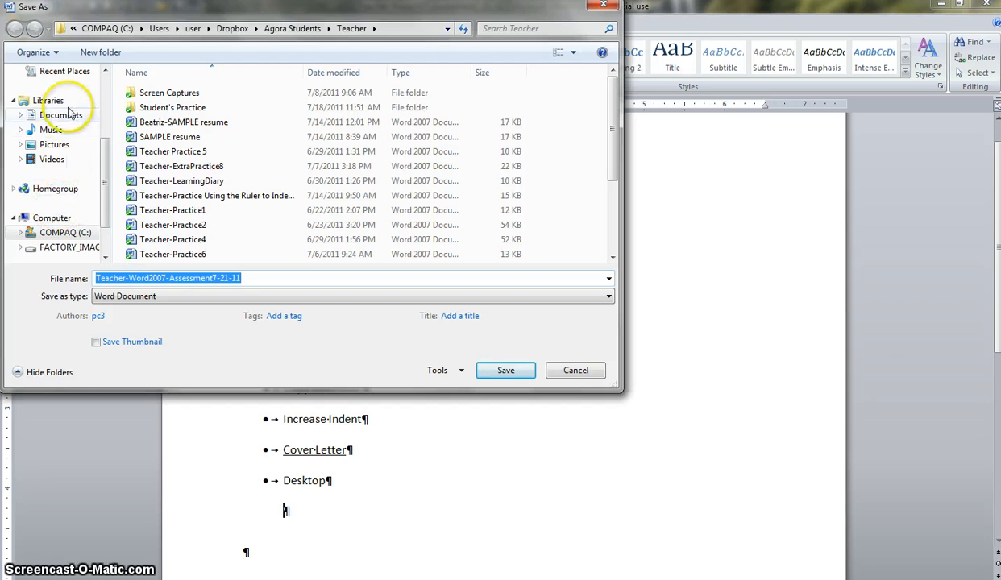
click(352, 30)
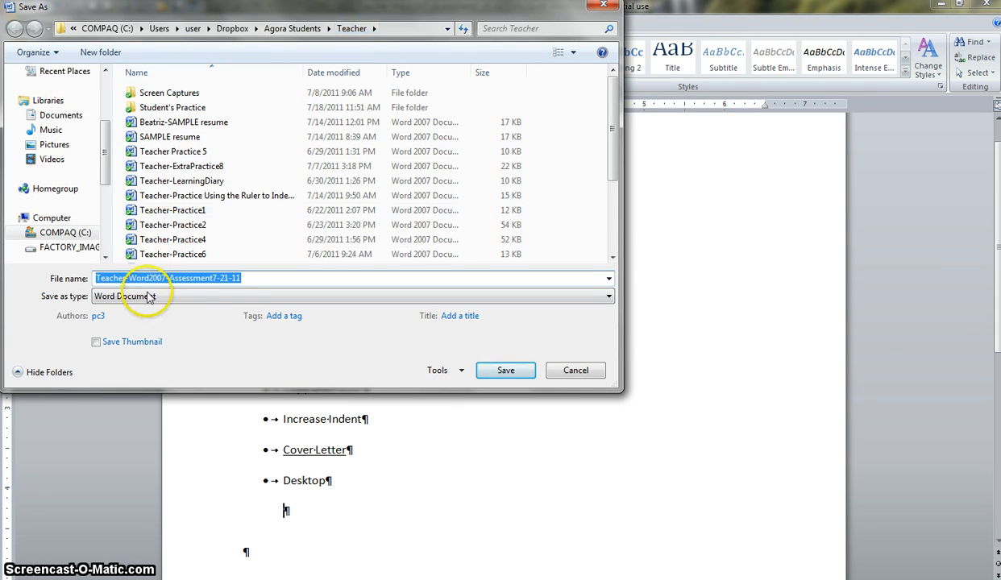
click(257, 278)
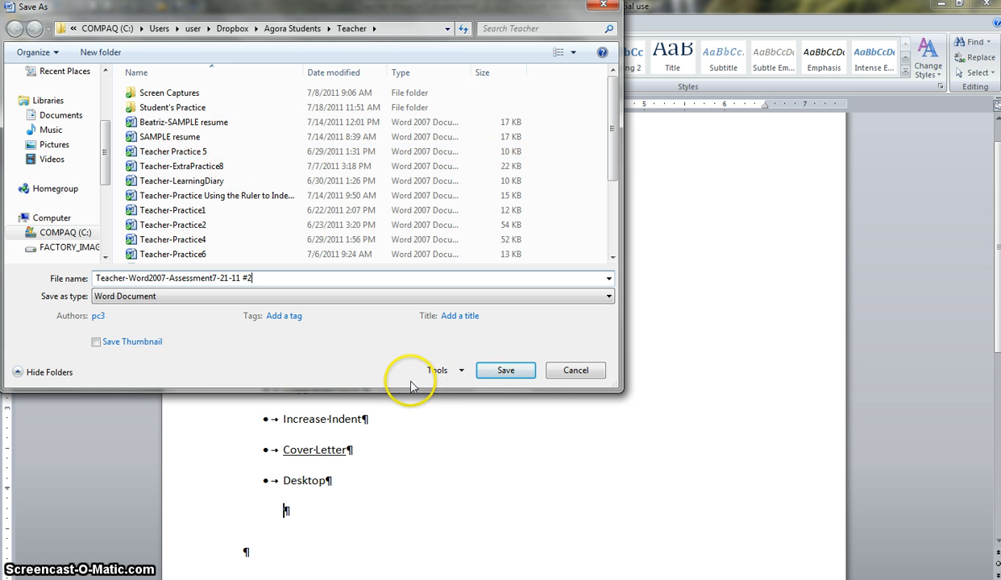
click(506, 371)
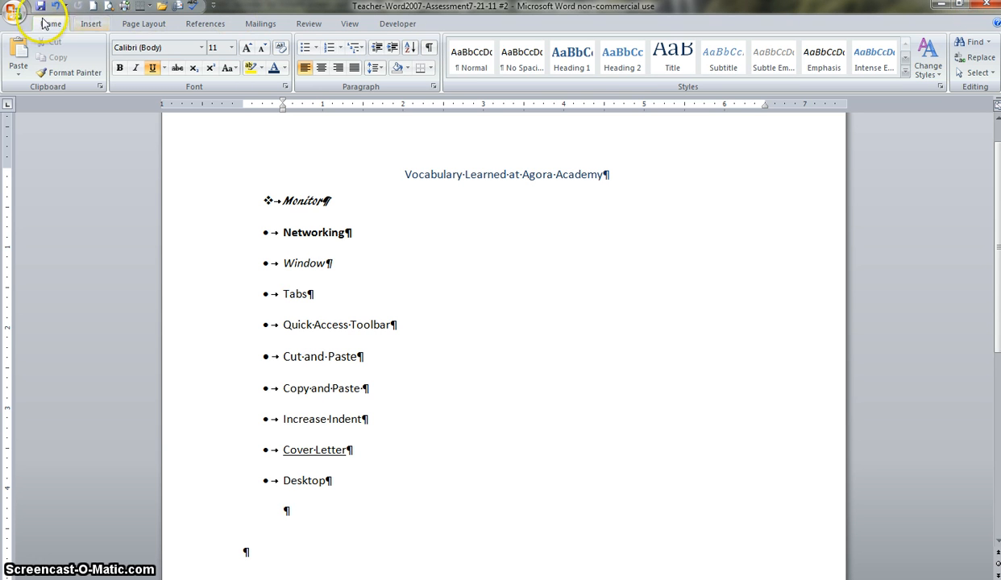
Exit the word processor, closing the saved #2 assessment document
click(18, 17)
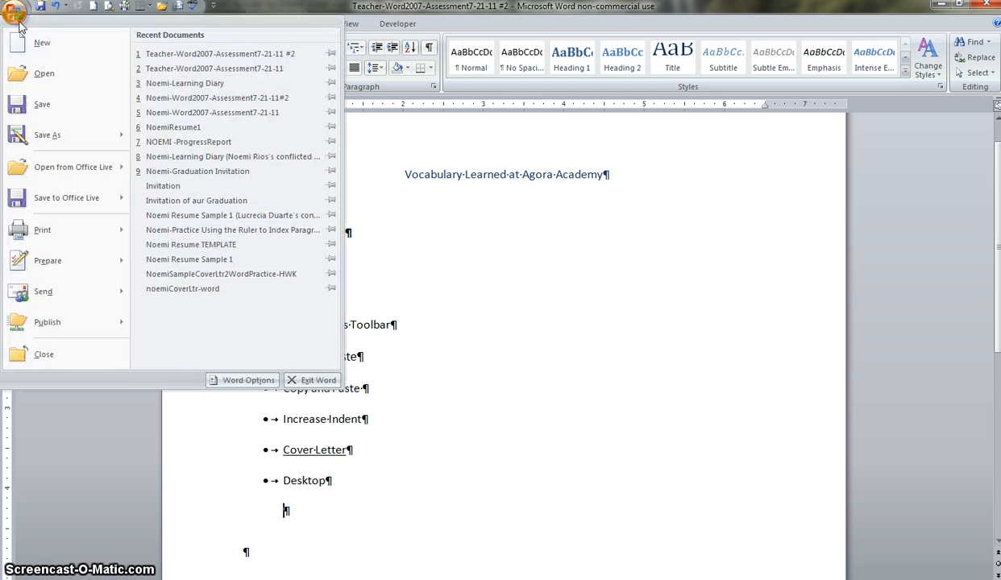
click(314, 387)
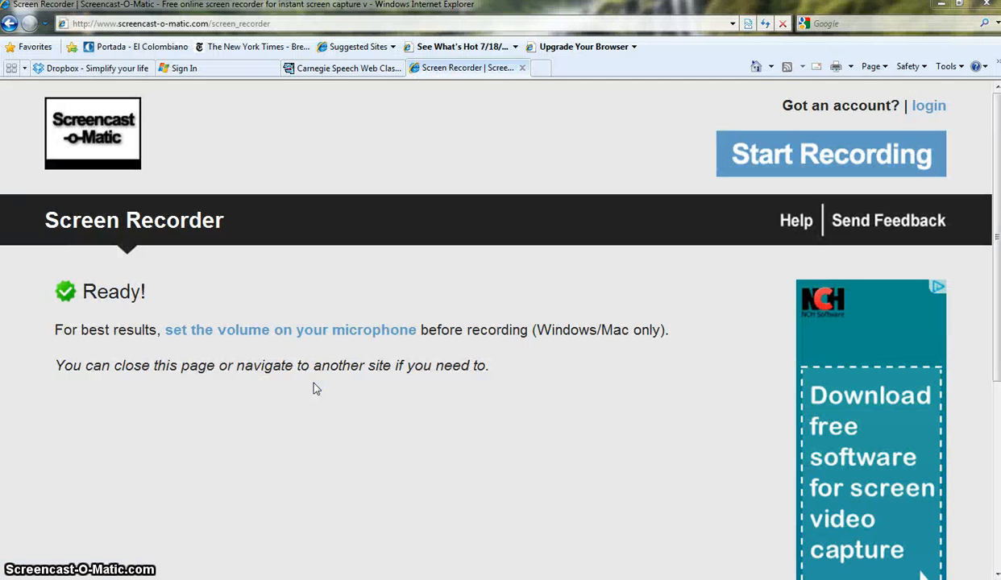
drag(315, 387, 322, 492)
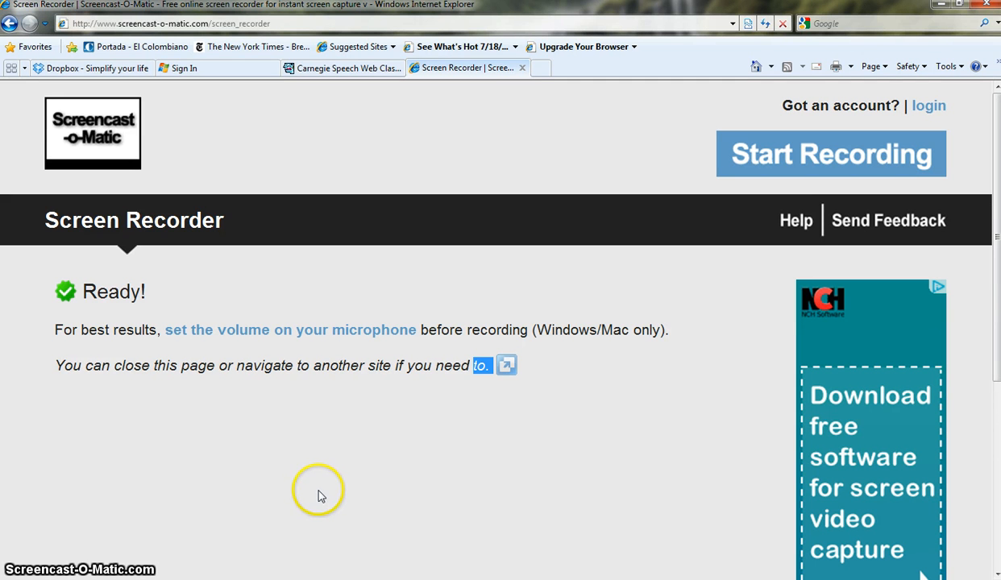